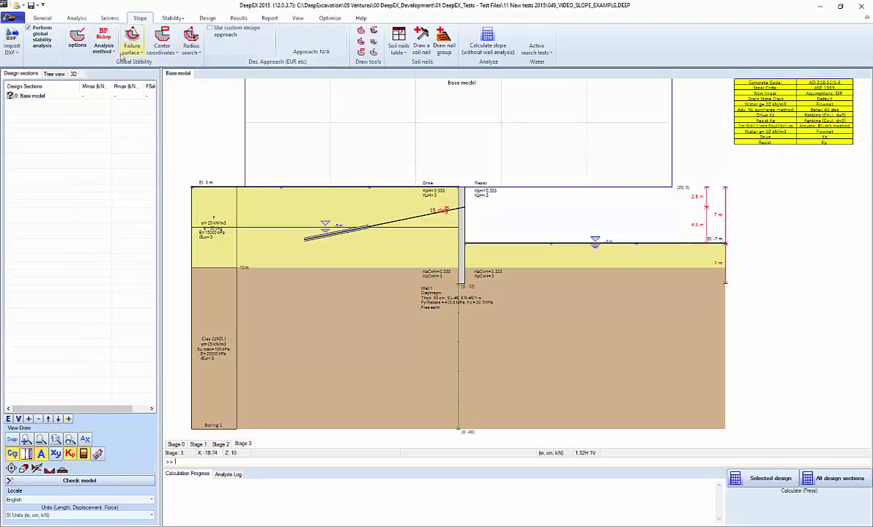
{"action": "left_click", "coordinate": [104, 51]}
{"action": "left_click", "coordinate": [104, 56]}
{"action": "left_click", "coordinate": [104, 56]}
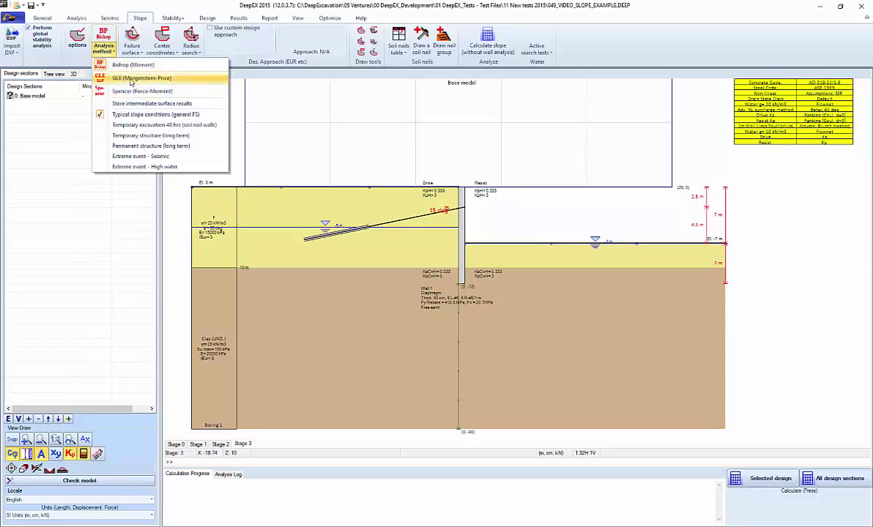
{"action": "left_click", "coordinate": [132, 53]}
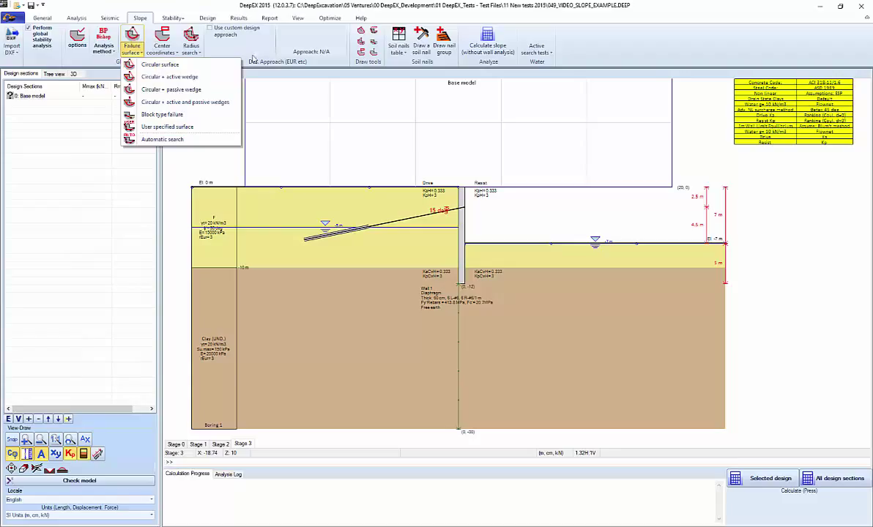
{"action": "left_click", "coordinate": [270, 59]}
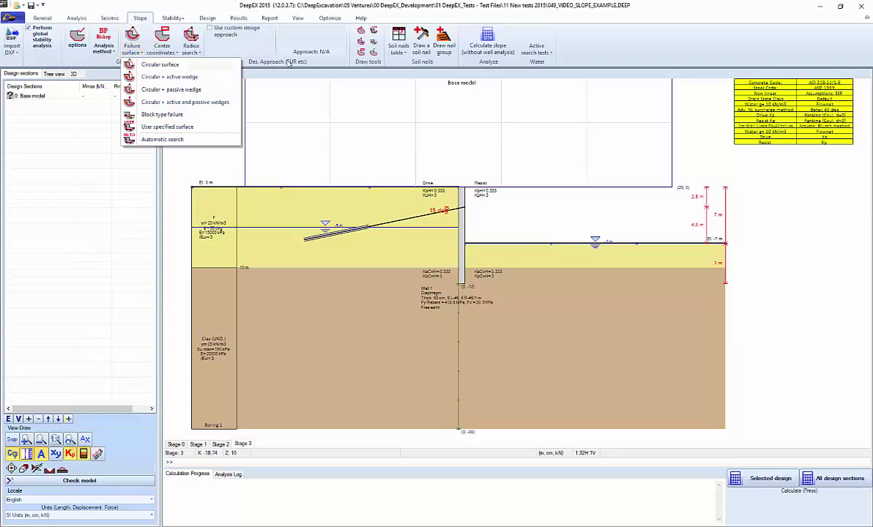
Draw the slope center search grid above the wall from about (-2.54, 9.8) to (3.43, 1.82)
{"action": "left_click", "coordinate": [362, 53]}
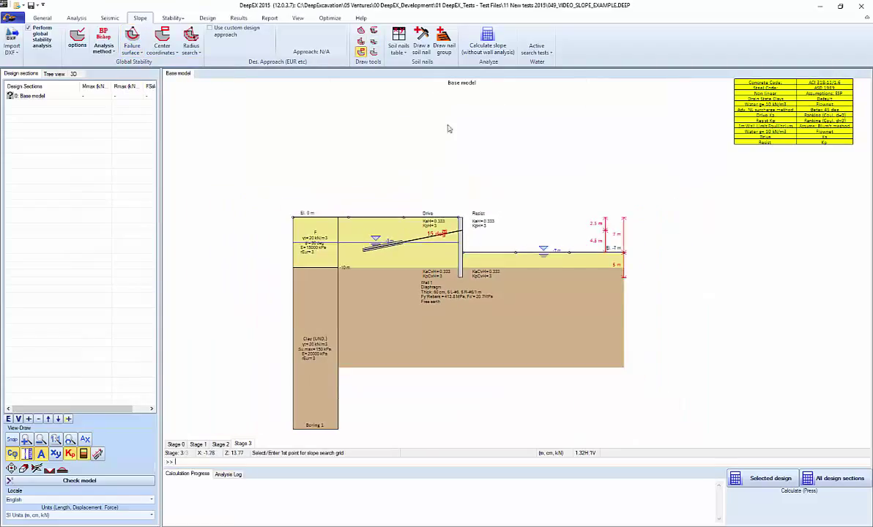
{"action": "left_click", "coordinate": [443, 170]}
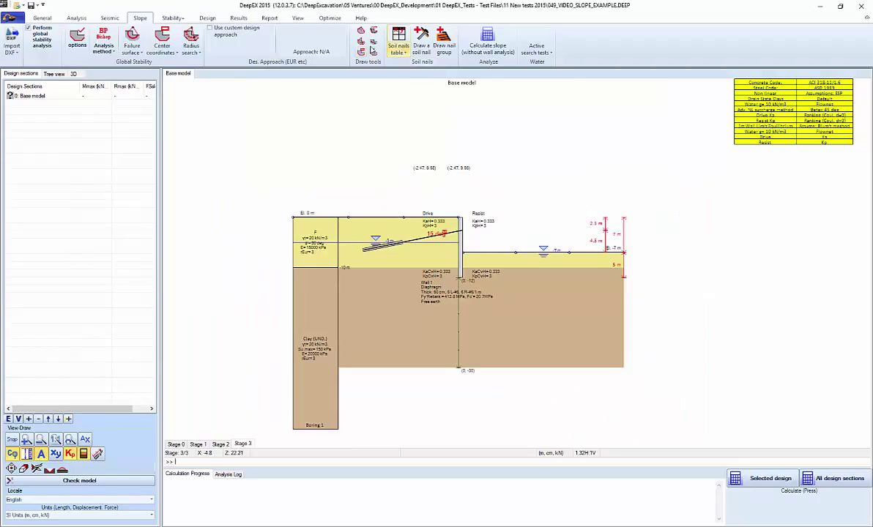
{"action": "left_click", "coordinate": [361, 53]}
{"action": "left_click", "coordinate": [442, 169]}
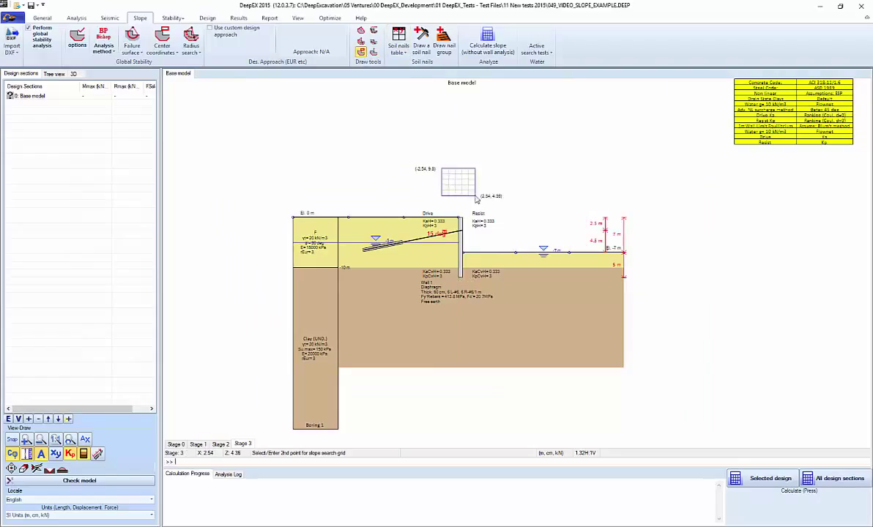
{"action": "left_click", "coordinate": [482, 213]}
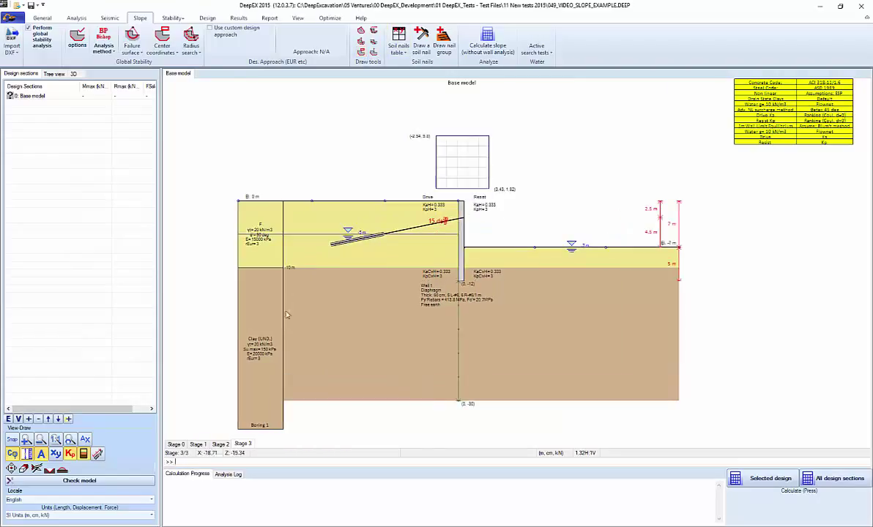
{"action": "left_click", "coordinate": [455, 158]}
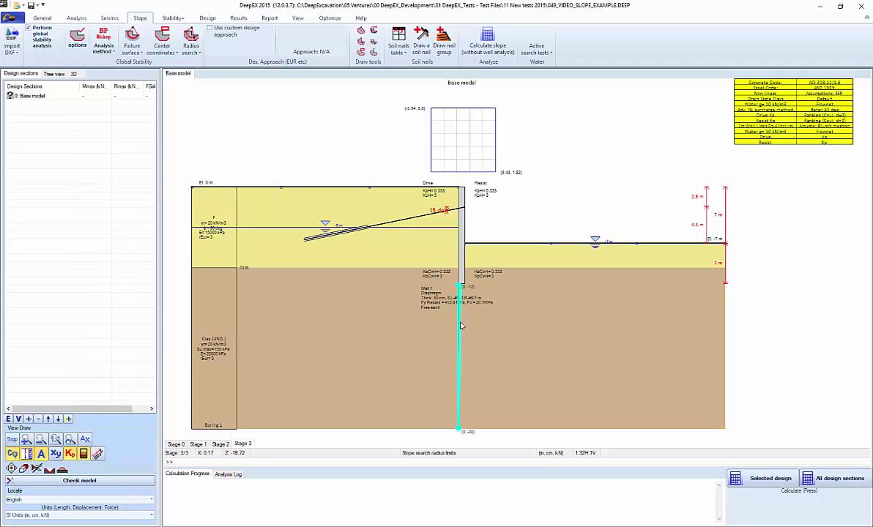
Set the slope search radius limits to end at the start radius plus 5 m
{"action": "double_click", "coordinate": [459, 361]}
{"action": "left_click", "coordinate": [96, 161]}
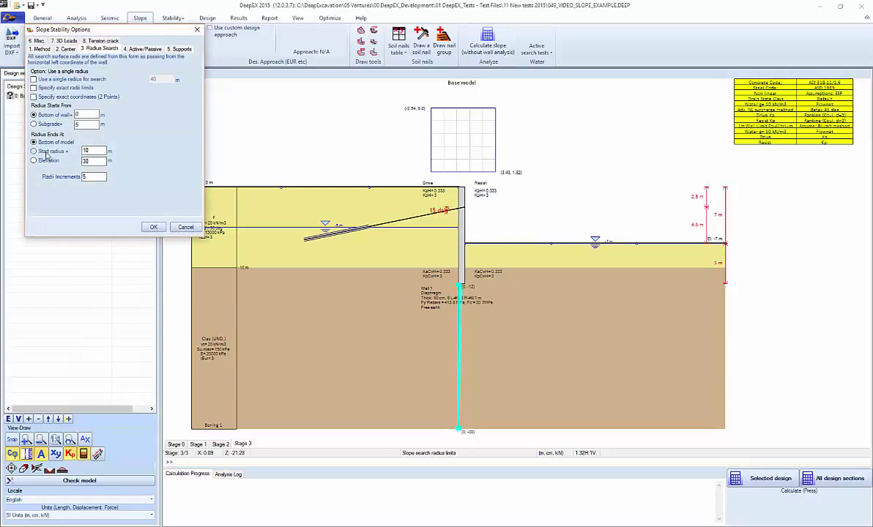
{"action": "double_click", "coordinate": [85, 151]}
{"action": "type", "text": "5"}
{"action": "left_click", "coordinate": [84, 176]}
{"action": "left_click", "coordinate": [153, 227]}
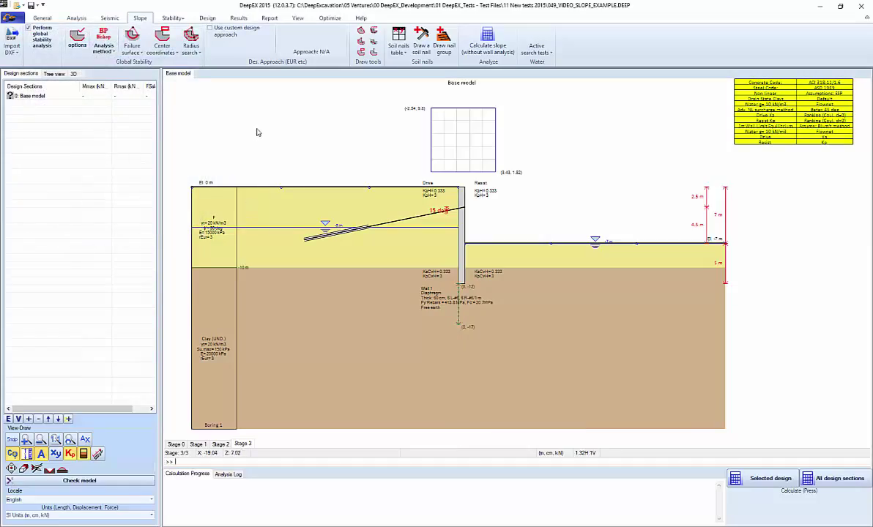
Calculate the selected design section and display its critical global stability failure surface
{"action": "left_click", "coordinate": [778, 485]}
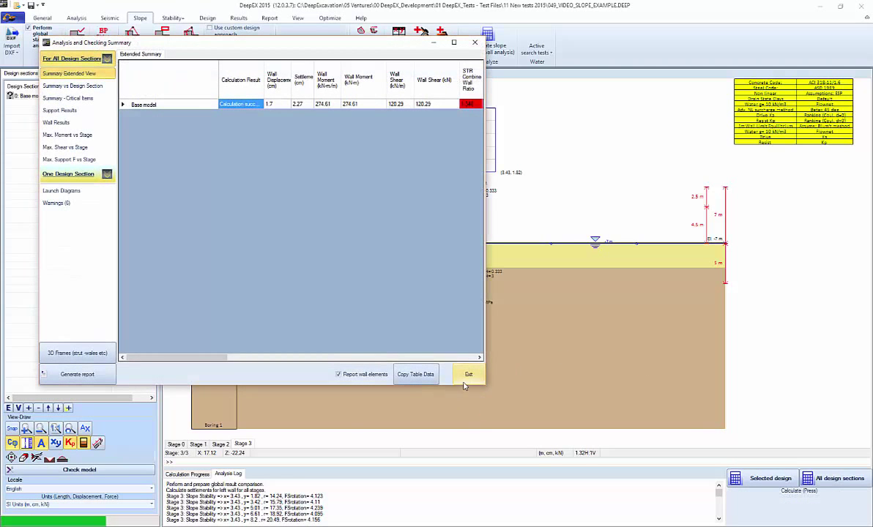
{"action": "left_click", "coordinate": [520, 321]}
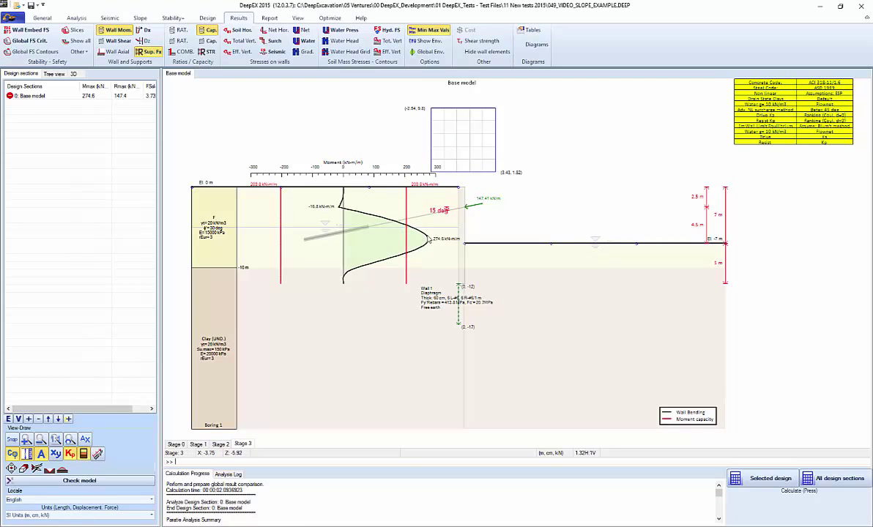
{"action": "left_click", "coordinate": [31, 42]}
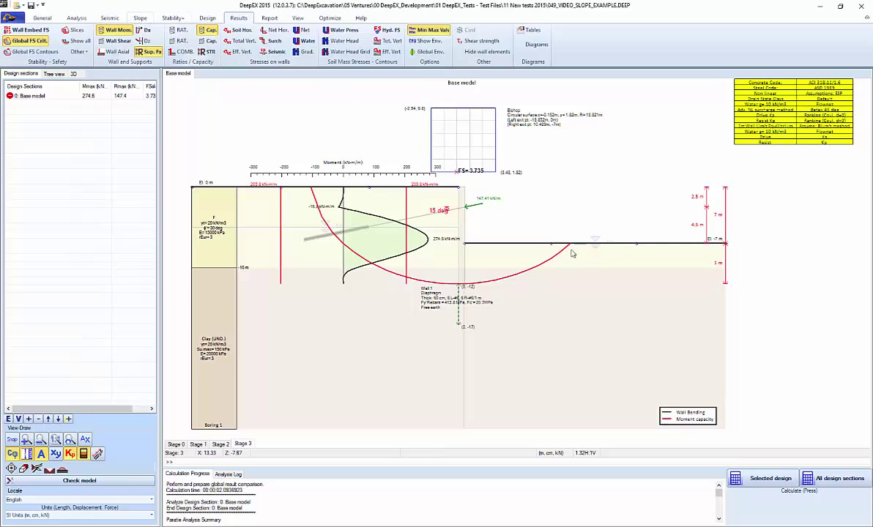
Set the slope analysis method to GLE (Morgenstern-Price) and the failure surface to circular + active and passive wedges
{"action": "left_click", "coordinate": [140, 18]}
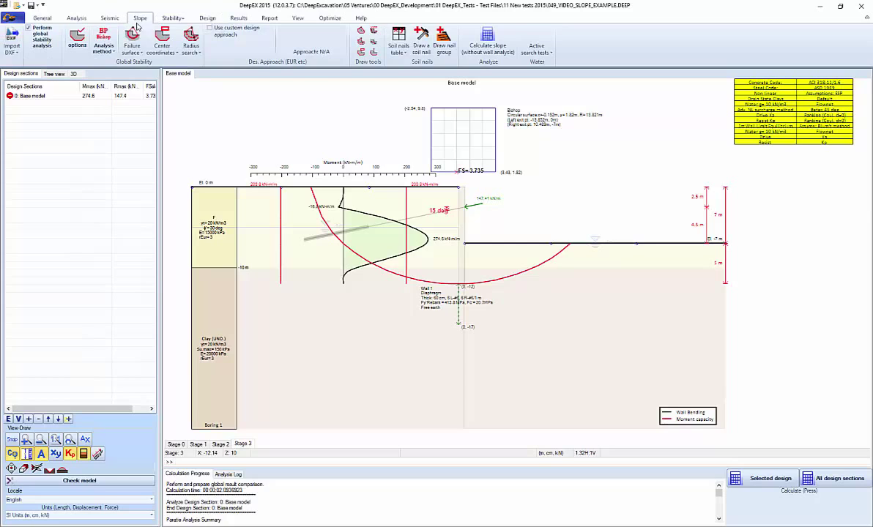
{"action": "left_click", "coordinate": [105, 45]}
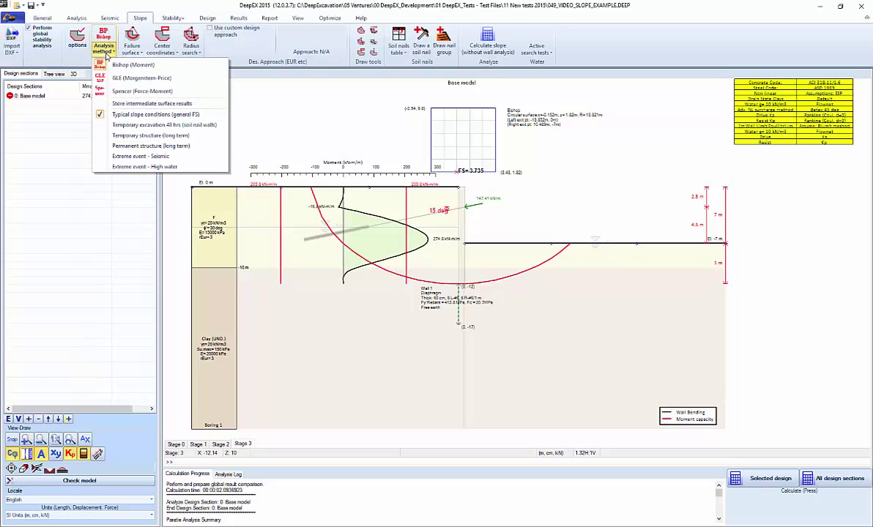
{"action": "left_click", "coordinate": [117, 78]}
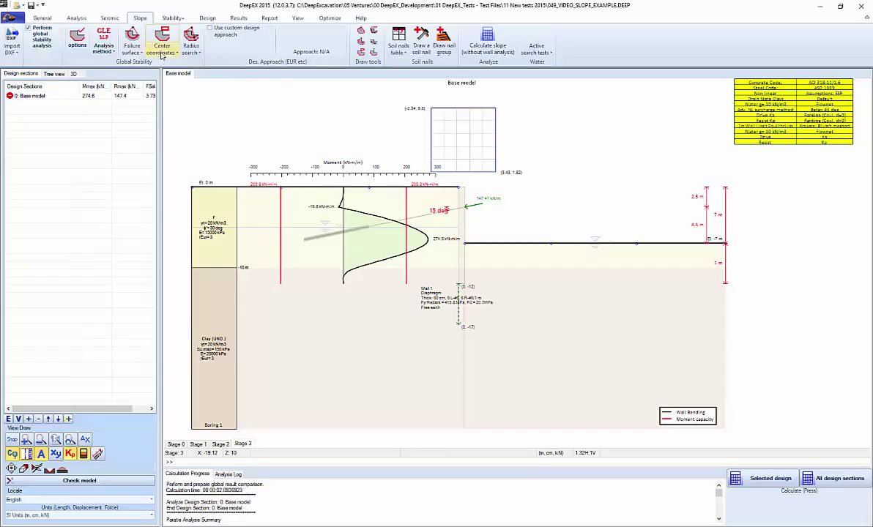
{"action": "left_click", "coordinate": [135, 49]}
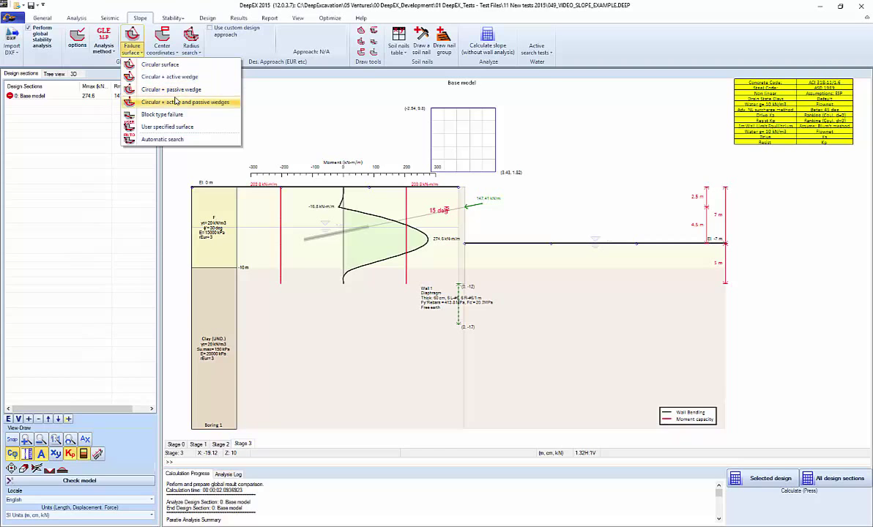
{"action": "left_click", "coordinate": [174, 105]}
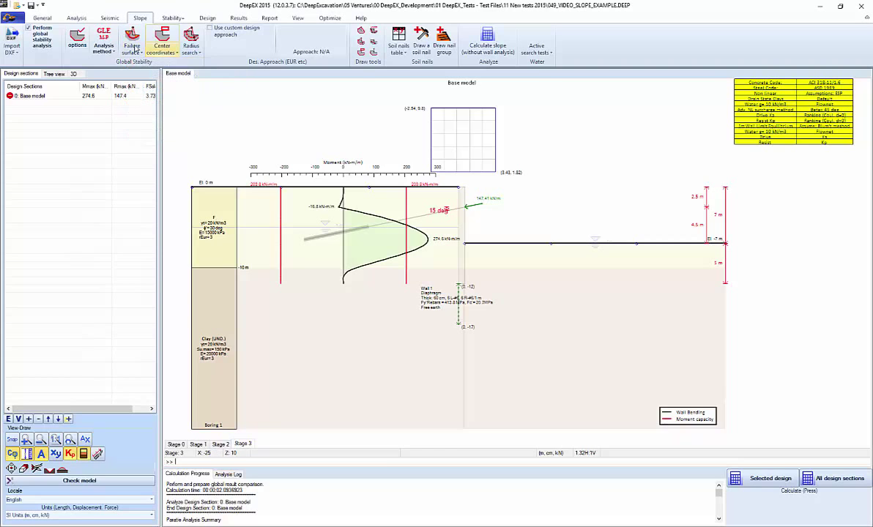
Enable sweeping of the active and passive angle limits, and calculate the slope without wall analysis
{"action": "left_click", "coordinate": [78, 38]}
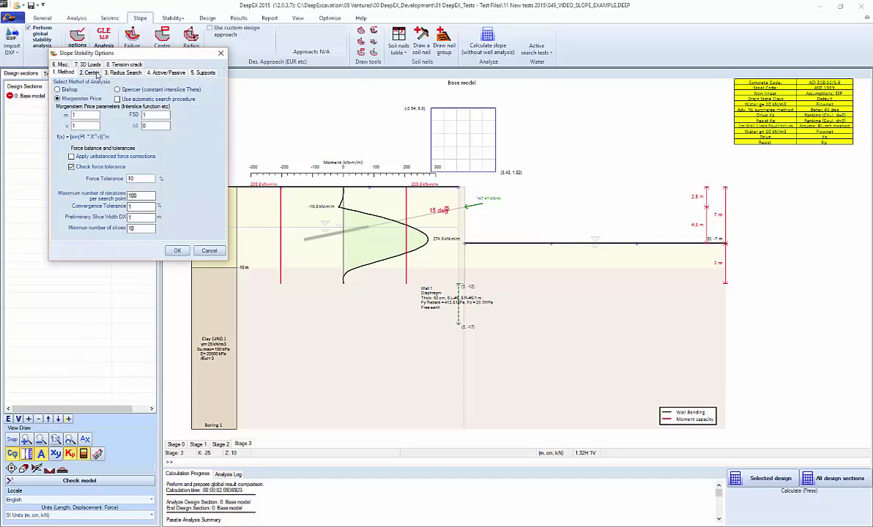
{"action": "left_click", "coordinate": [168, 72]}
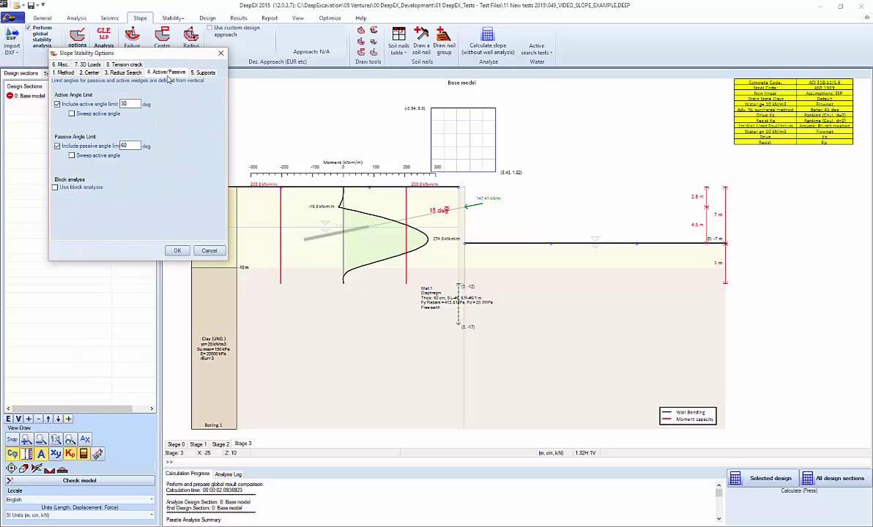
{"action": "left_click", "coordinate": [72, 113]}
{"action": "left_click", "coordinate": [72, 156]}
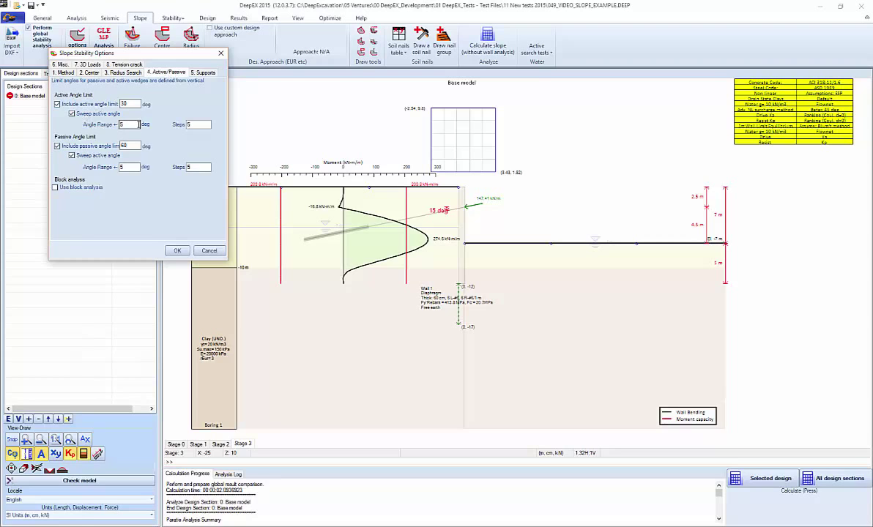
{"action": "left_click", "coordinate": [129, 167]}
{"action": "left_click", "coordinate": [176, 251]}
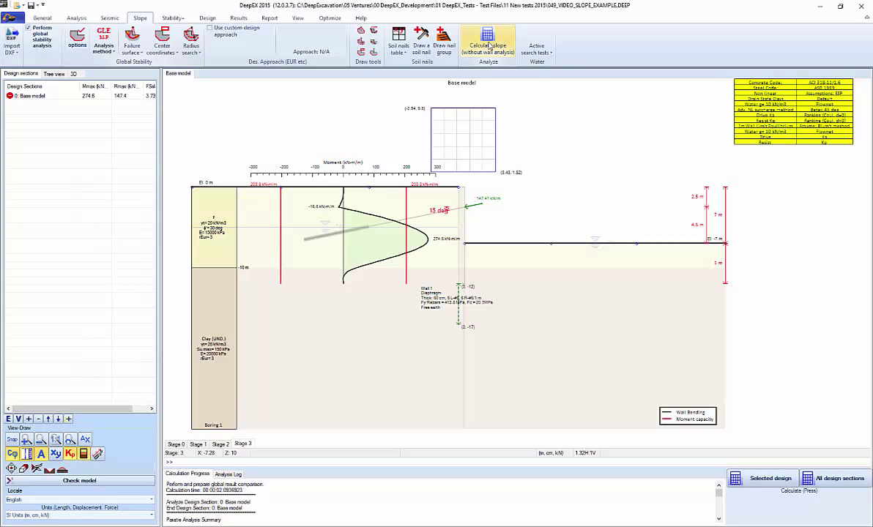
{"action": "left_click", "coordinate": [474, 48]}
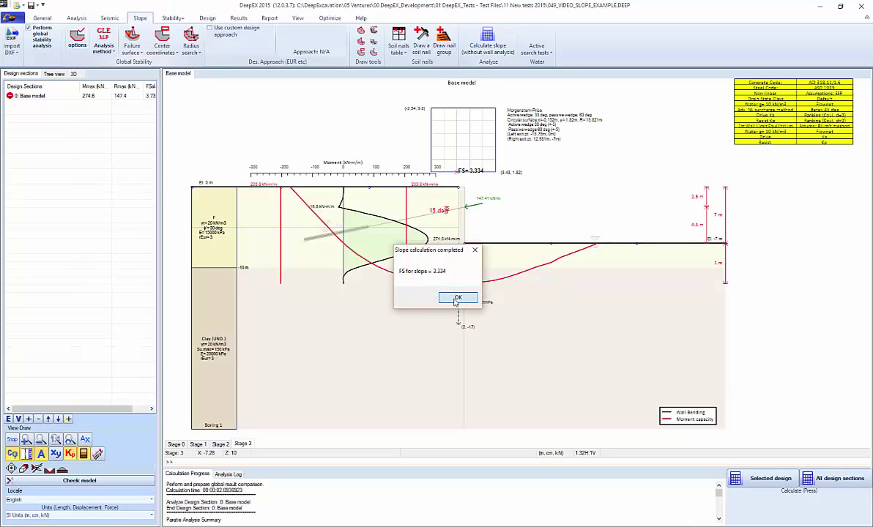
{"action": "left_click", "coordinate": [457, 299]}
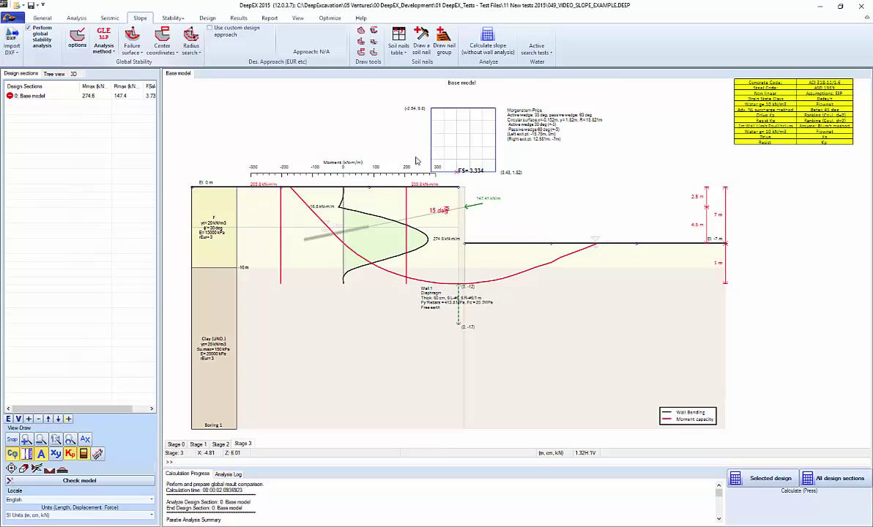
Redraw the center search grid around the wall top from about (-1.7, 4.6) to (4.6, -4.8), and recalculate the slope
{"action": "left_click", "coordinate": [362, 54]}
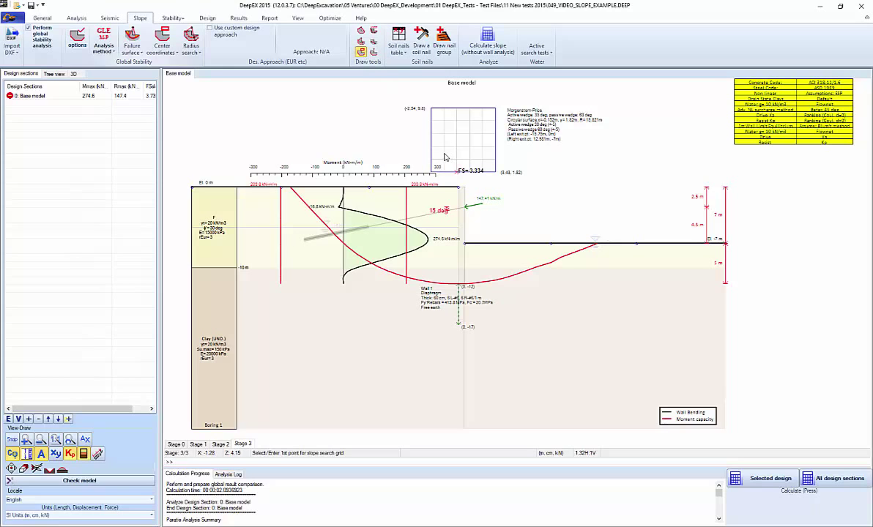
{"action": "left_click", "coordinate": [441, 150]}
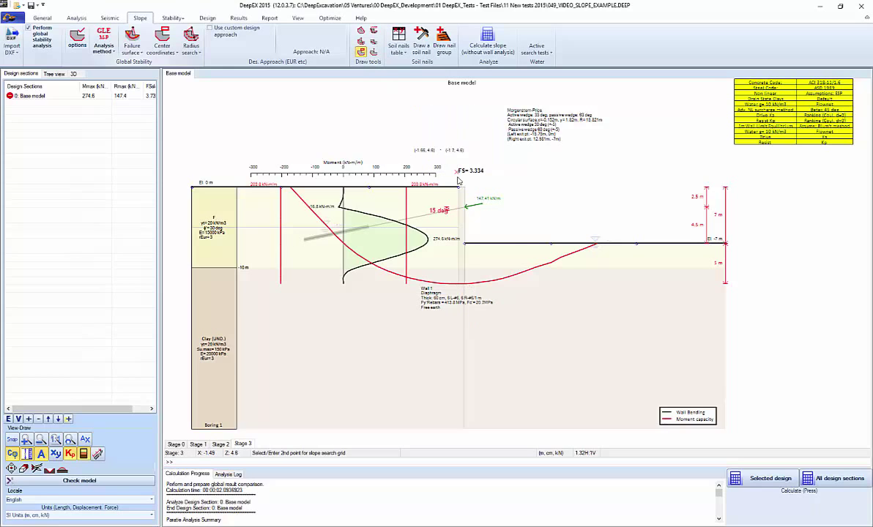
{"action": "left_click", "coordinate": [507, 225]}
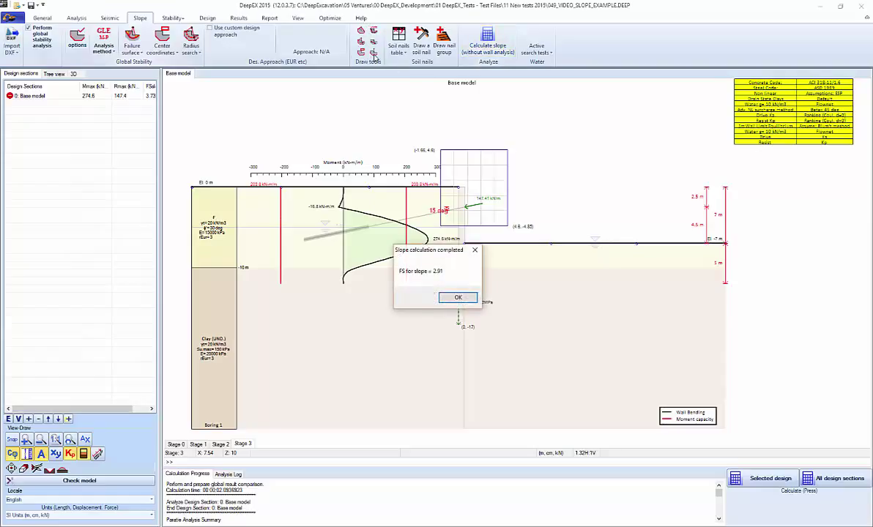
{"action": "left_click", "coordinate": [458, 298]}
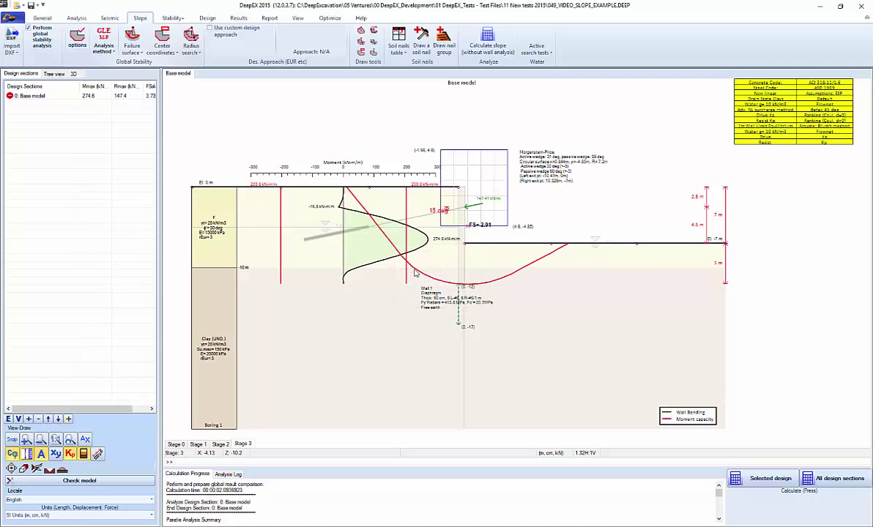
Trace a custom failure surface along the critical surface from about (-10.14, -0.07) to (5.62, -10.42) and use user specified surfaces in the analysis
{"action": "left_click", "coordinate": [374, 32]}
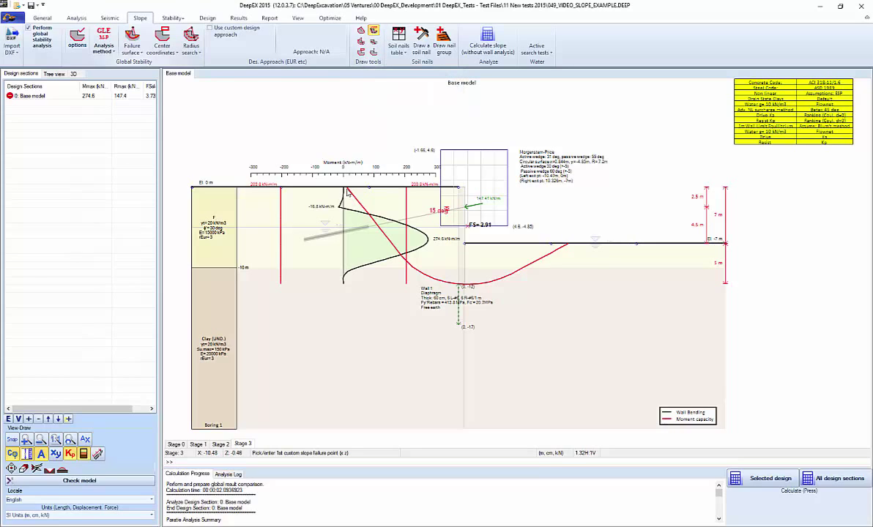
{"action": "left_click", "coordinate": [348, 189]}
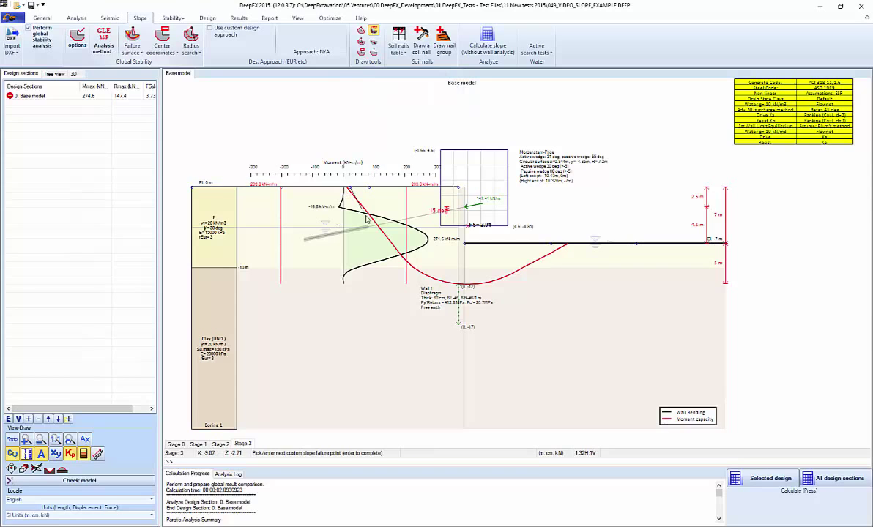
{"action": "left_click", "coordinate": [381, 235]}
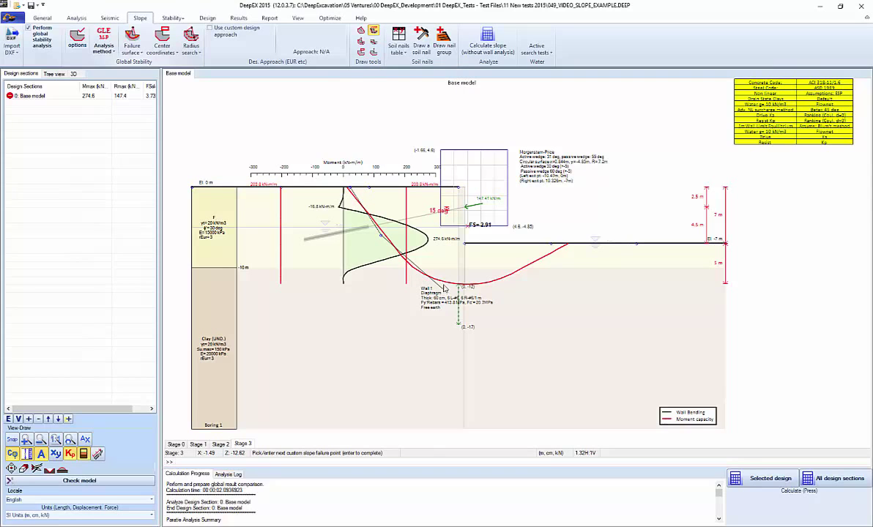
{"action": "left_click", "coordinate": [416, 268]}
{"action": "left_click", "coordinate": [441, 282]}
{"action": "left_click", "coordinate": [471, 284]}
{"action": "left_click", "coordinate": [501, 280]}
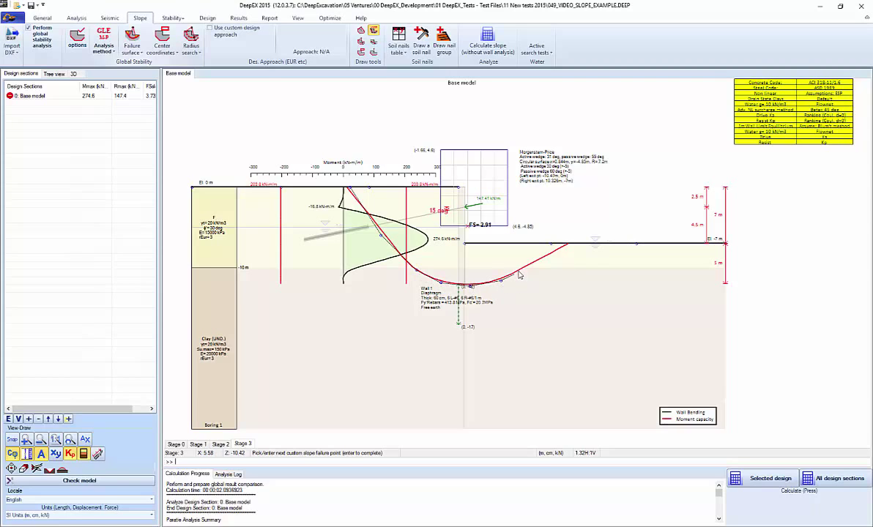
{"action": "left_click", "coordinate": [518, 274]}
{"action": "key", "text": "Return"}
{"action": "left_click", "coordinate": [95, 272]}
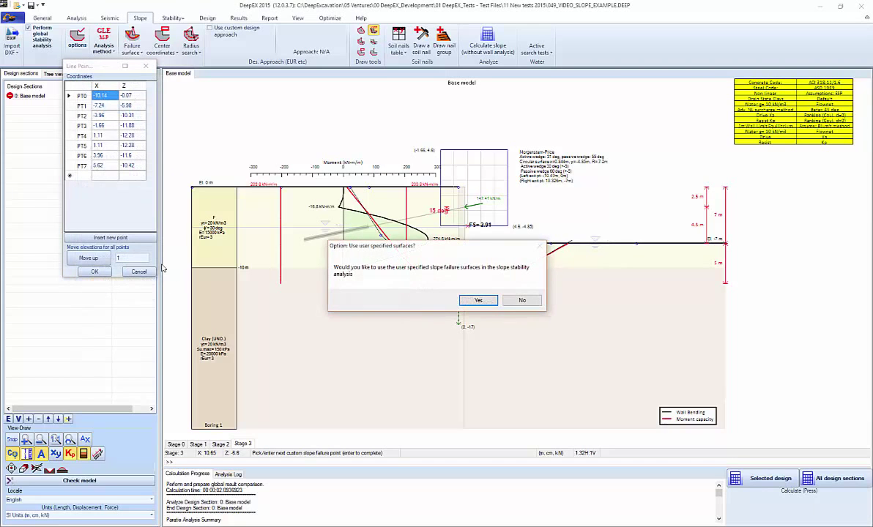
{"action": "left_click", "coordinate": [483, 301]}
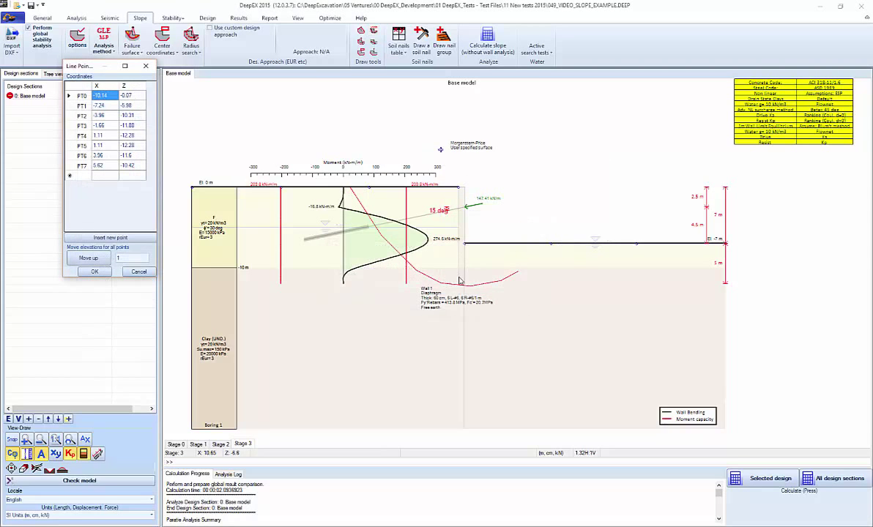
Try to append a point at X 10, Z -6.5 to the end of the custom failure surface
{"action": "left_click", "coordinate": [504, 283]}
{"action": "left_click", "coordinate": [98, 167]}
{"action": "key", "text": "Tab"}
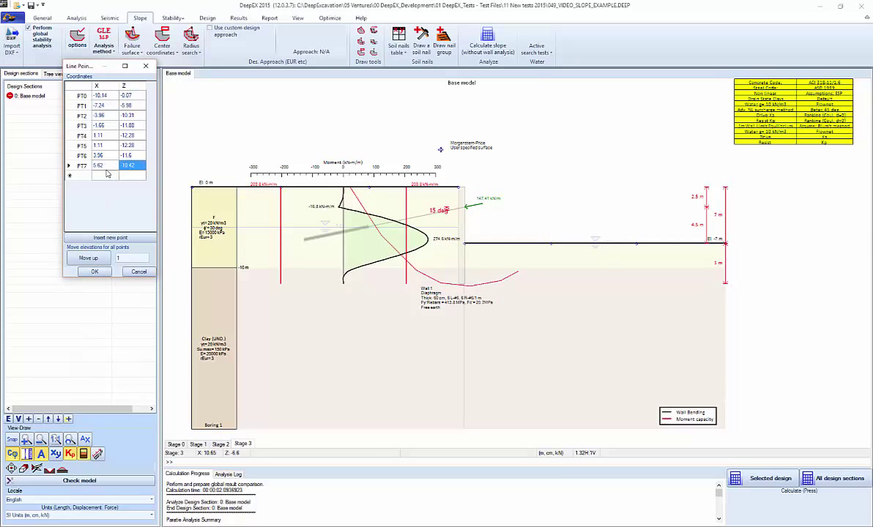
{"action": "left_click", "coordinate": [104, 177]}
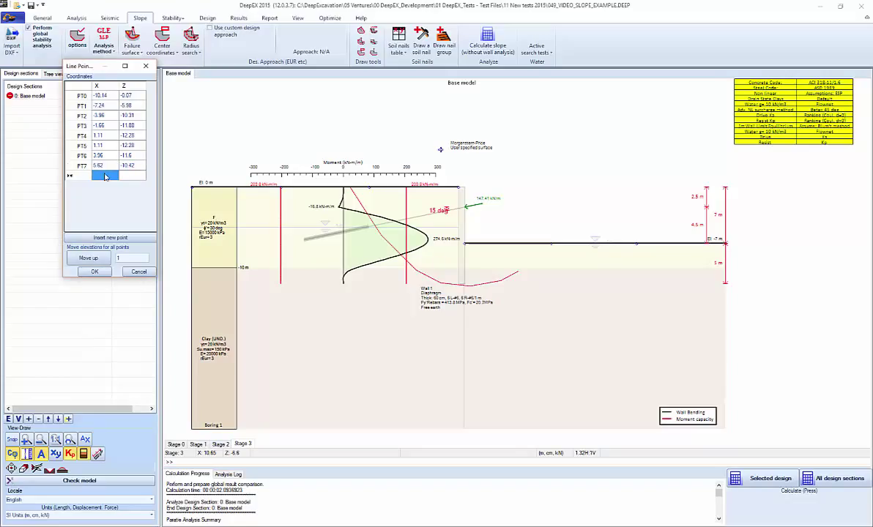
{"action": "type", "text": "8"}
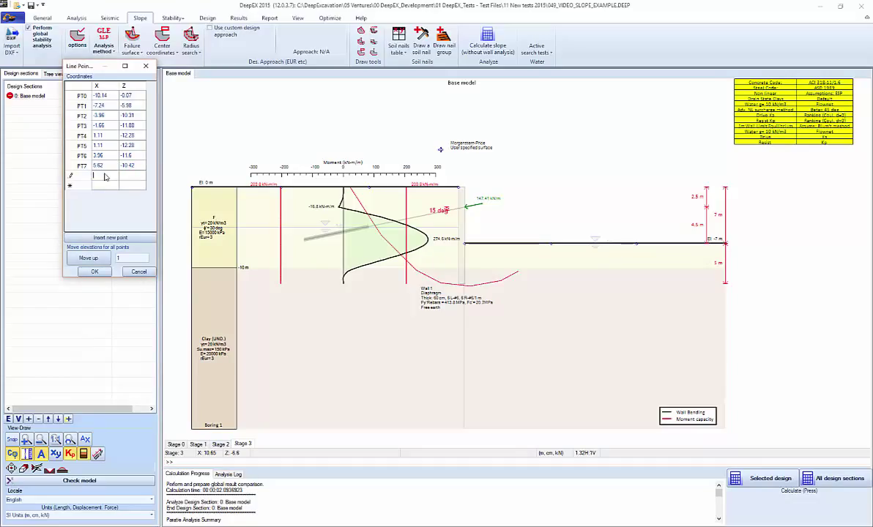
{"action": "key", "text": "Tab"}
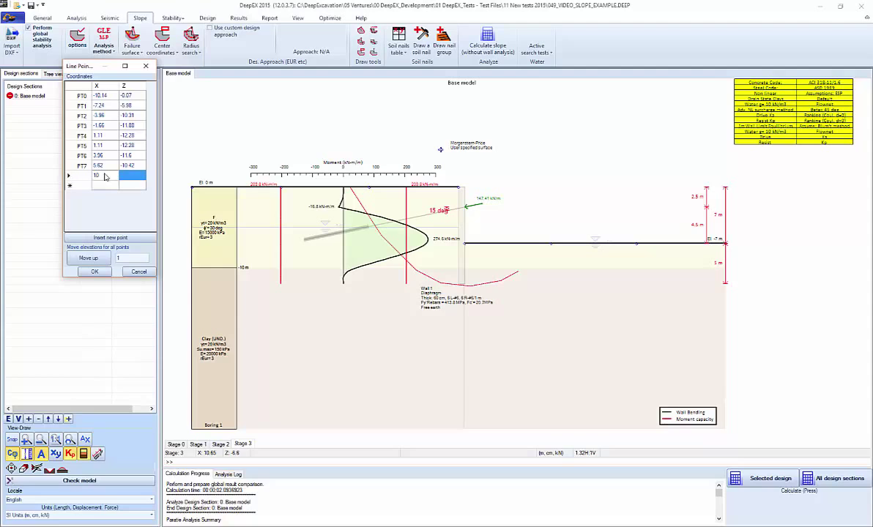
{"action": "type", "text": "-6.5"}
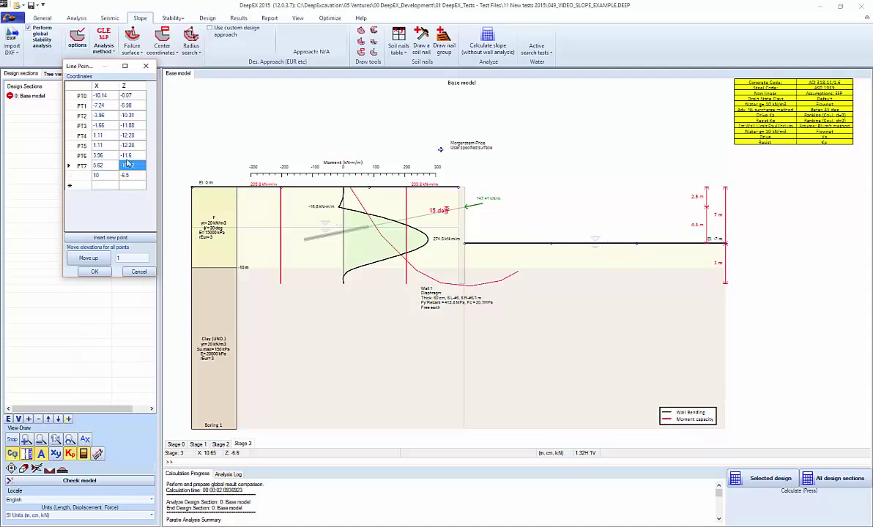
{"action": "left_click", "coordinate": [95, 272]}
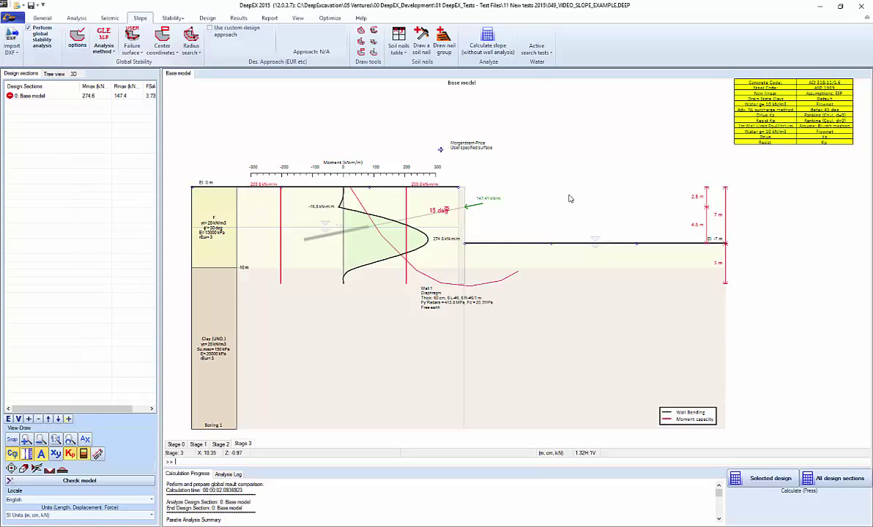
Insert a new point before the last point of the custom failure surface
{"action": "double_click", "coordinate": [485, 287]}
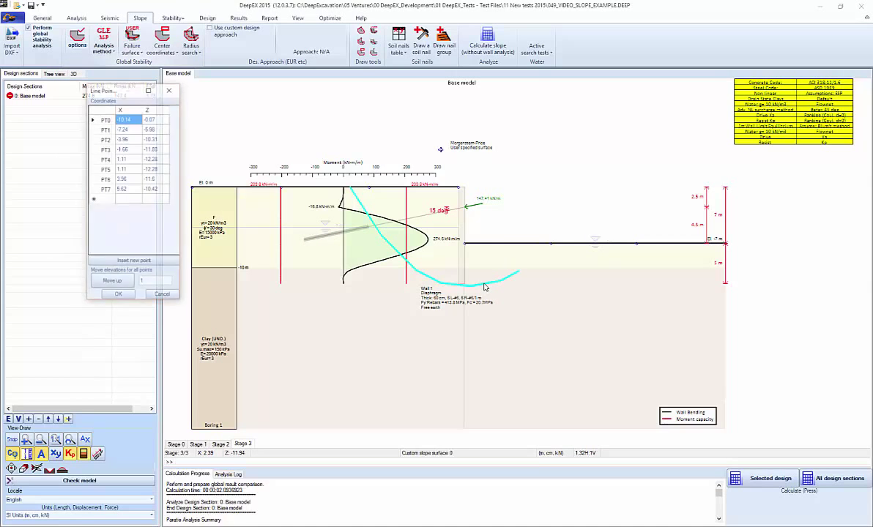
{"action": "left_click", "coordinate": [130, 200]}
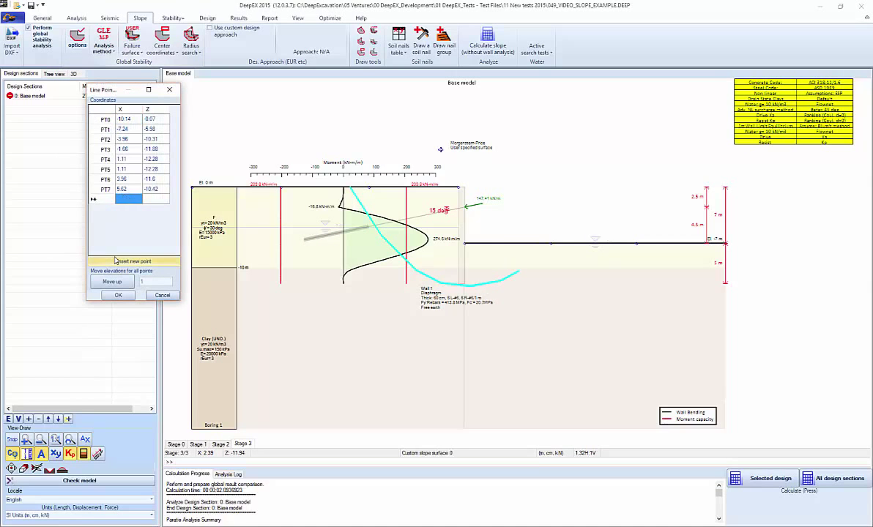
{"action": "left_click", "coordinate": [121, 189]}
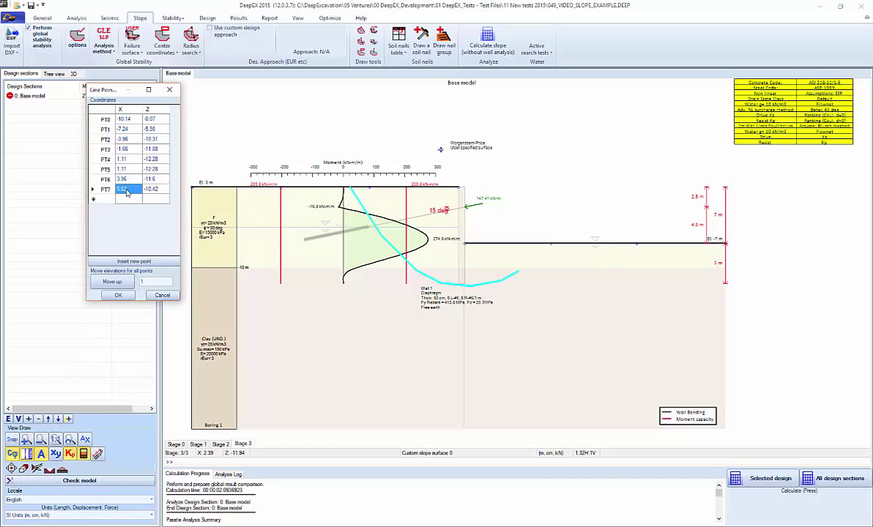
{"action": "left_click", "coordinate": [134, 261]}
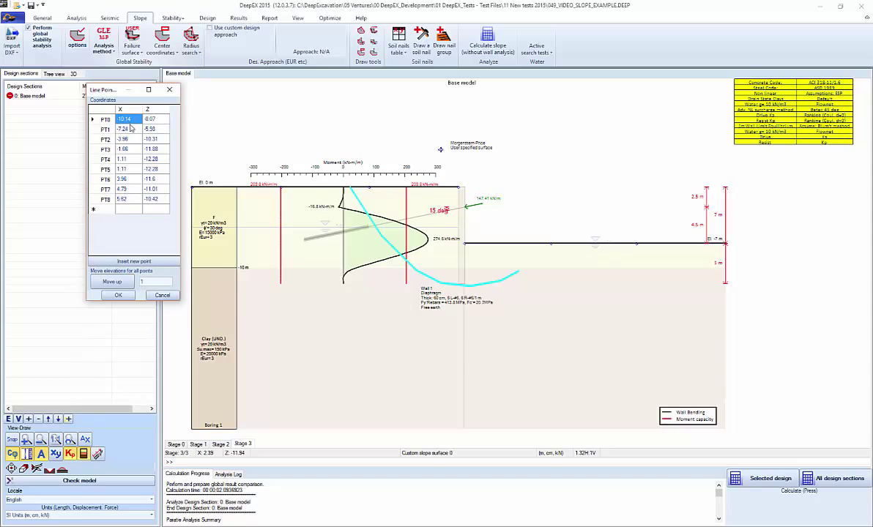
{"action": "left_click", "coordinate": [123, 189]}
{"action": "left_click", "coordinate": [118, 199]}
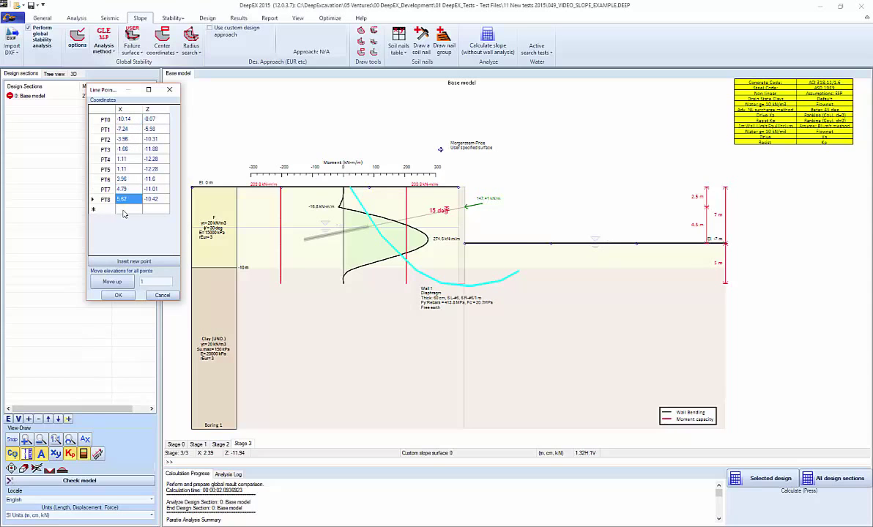
{"action": "left_click", "coordinate": [121, 210]}
{"action": "left_click", "coordinate": [118, 296]}
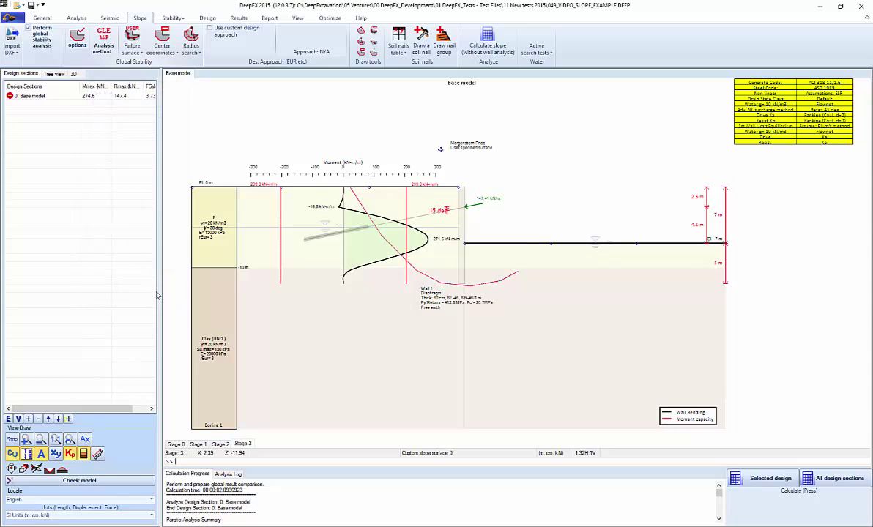
Set the custom failure surface's last point to X 10, Z -7, and calculate the slope without wall analysis
{"action": "double_click", "coordinate": [481, 288]}
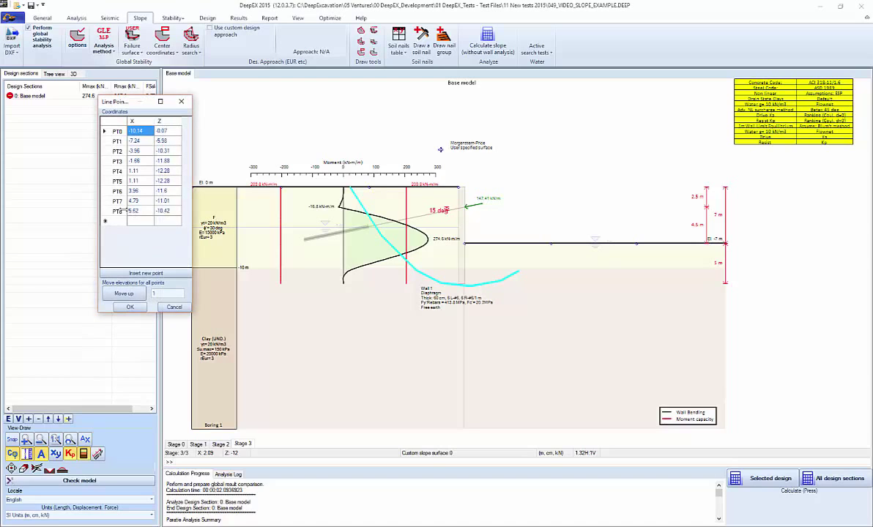
{"action": "left_click", "coordinate": [141, 211]}
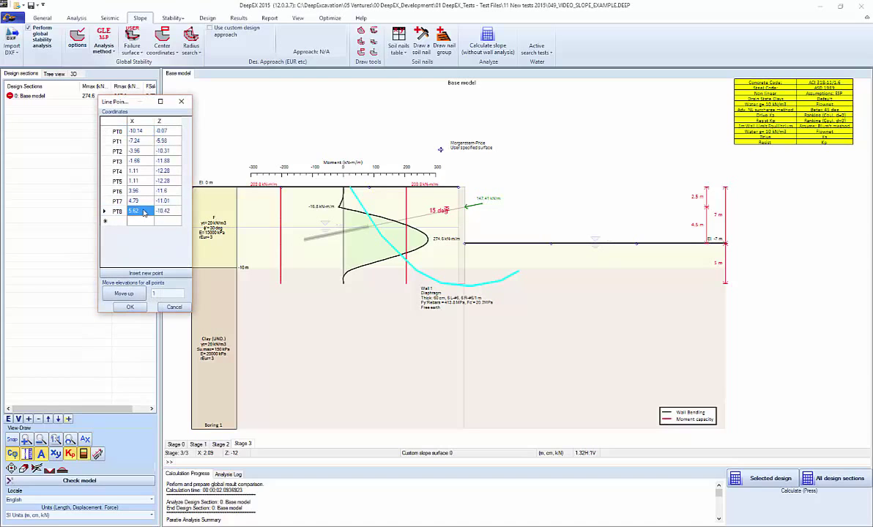
{"action": "type", "text": "10"}
{"action": "key", "text": "Tab"}
{"action": "type", "text": "-"}
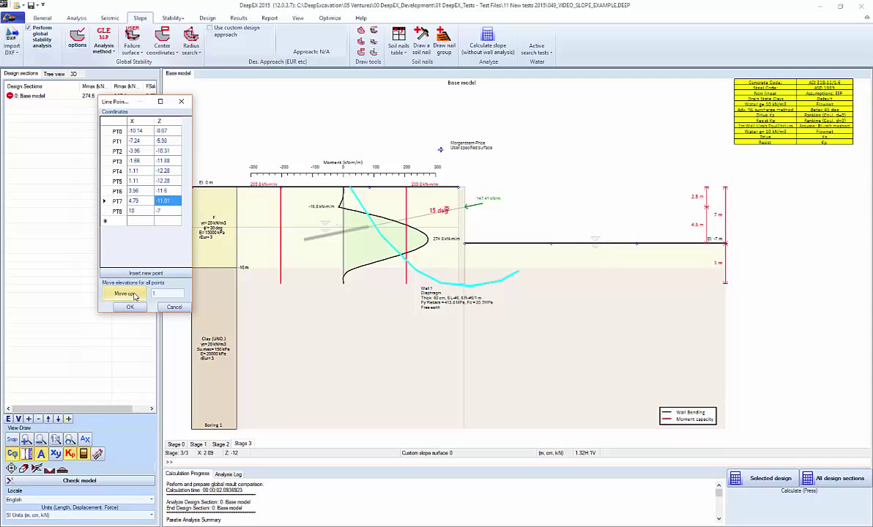
{"action": "left_click", "coordinate": [124, 307]}
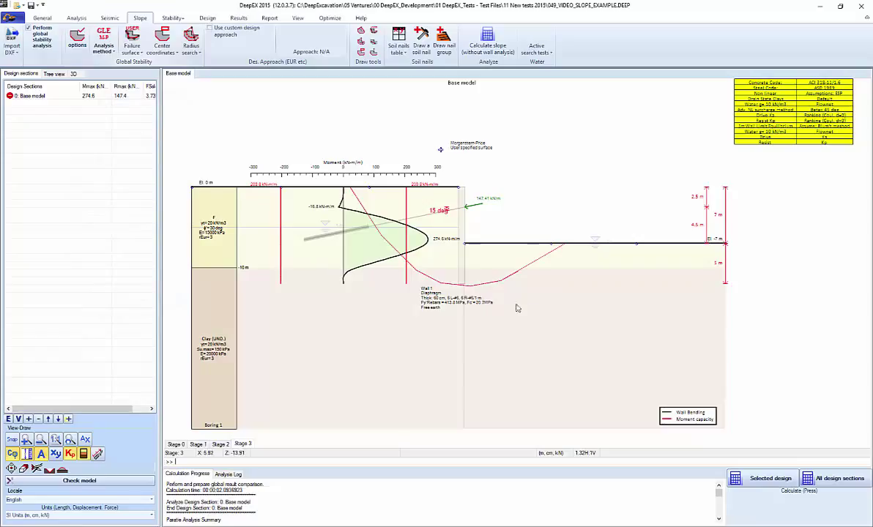
{"action": "left_click", "coordinate": [509, 44]}
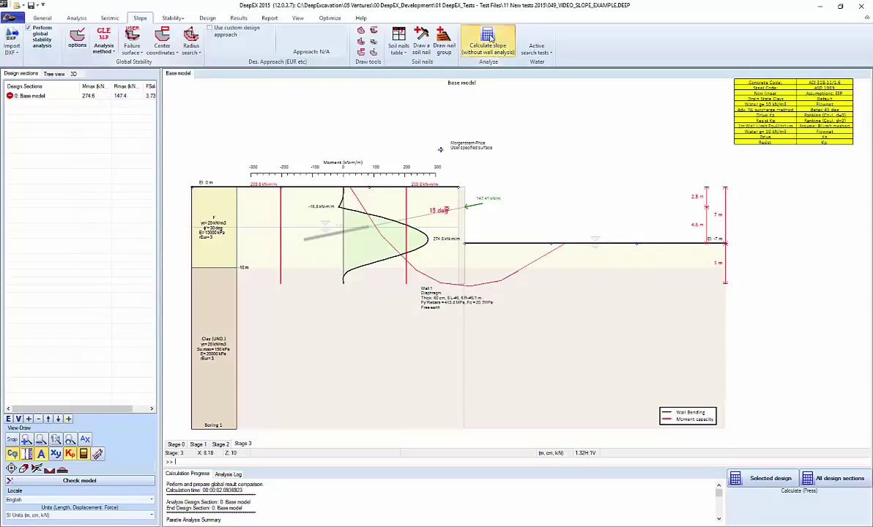
{"action": "left_click", "coordinate": [456, 296]}
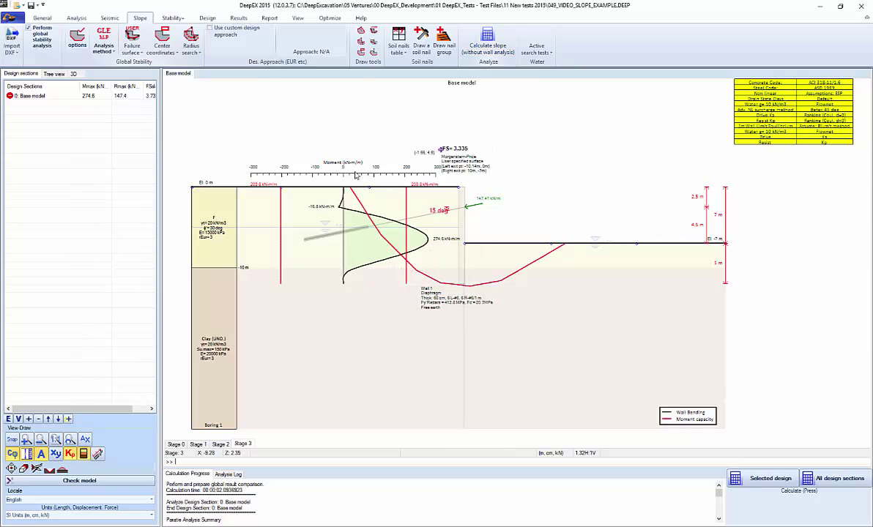
Display the slices of the analysed failure surface and view the force polygon of slice 7
{"action": "left_click", "coordinate": [238, 18]}
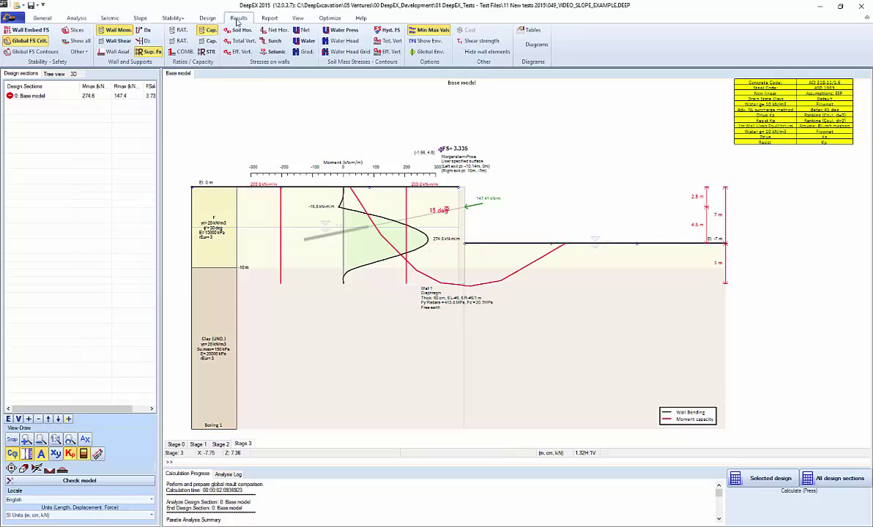
{"action": "left_click", "coordinate": [75, 30]}
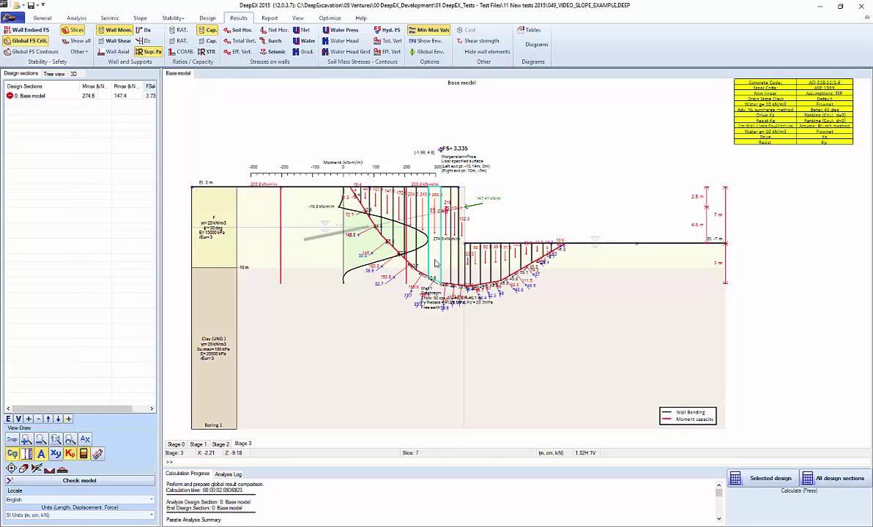
{"action": "left_click", "coordinate": [407, 239]}
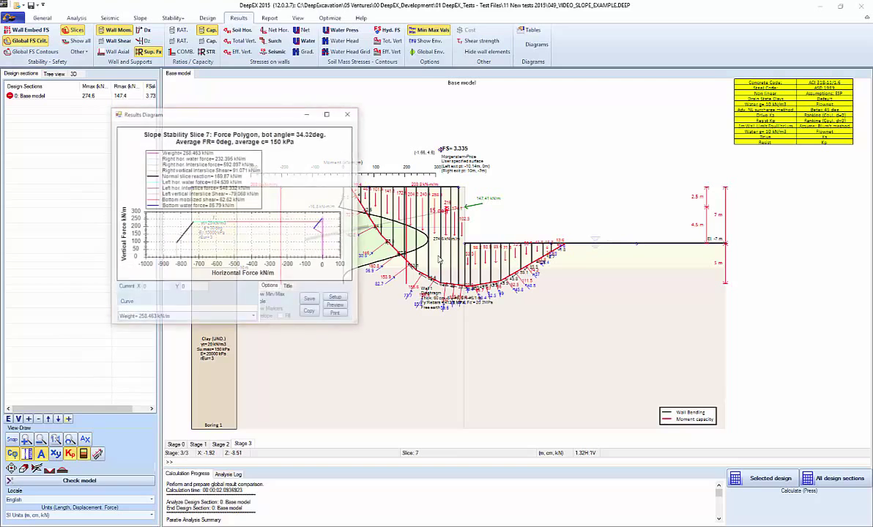
{"action": "left_click", "coordinate": [349, 113]}
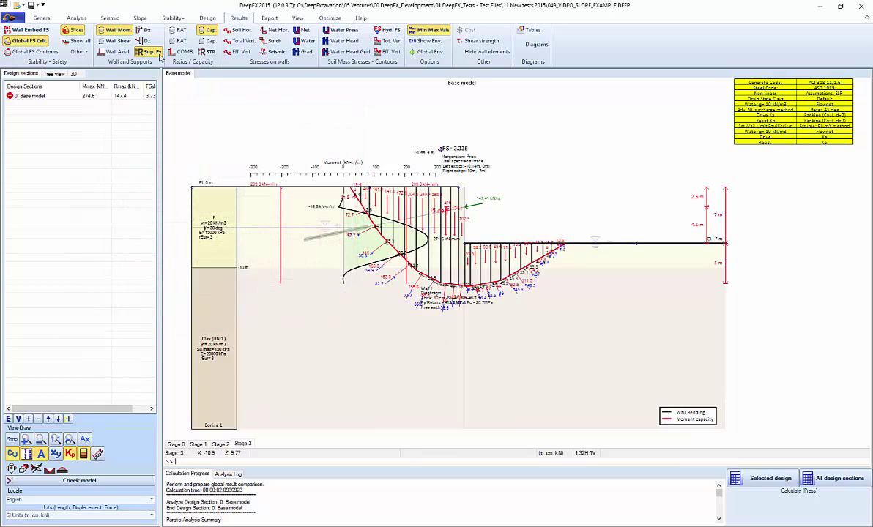
Hide the slices and the critical global safety factor results in the model view
{"action": "left_click", "coordinate": [74, 32]}
{"action": "left_click", "coordinate": [75, 31]}
{"action": "left_click", "coordinate": [75, 32]}
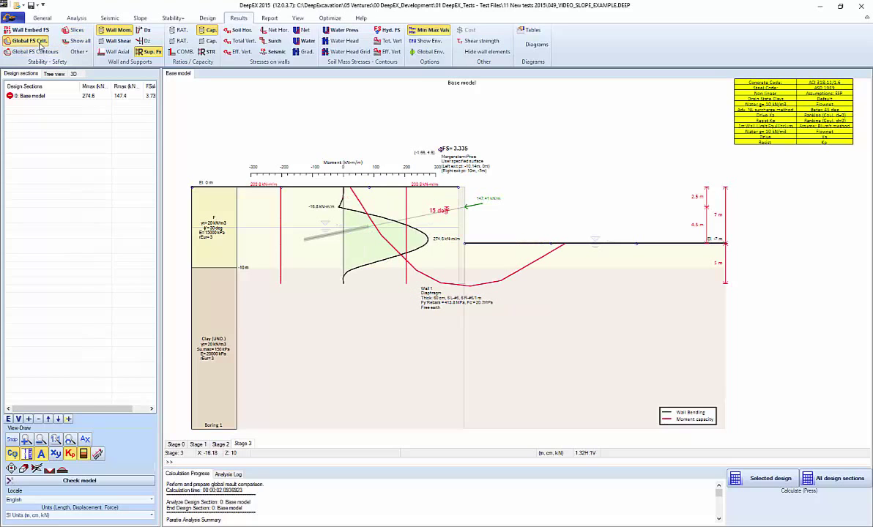
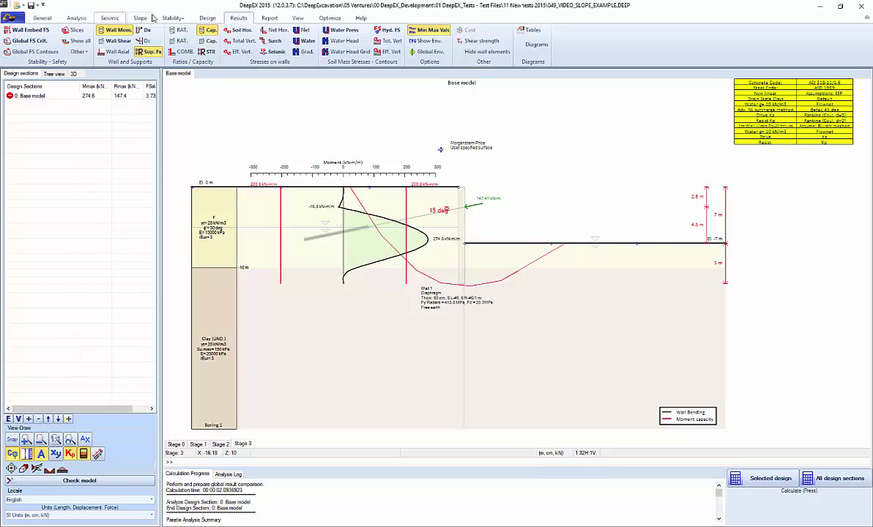
Examine the slope stability options for method, center, radius search, active/passive wedges, supports, wall shear, 3D loads and tension crack
{"action": "left_click", "coordinate": [134, 18]}
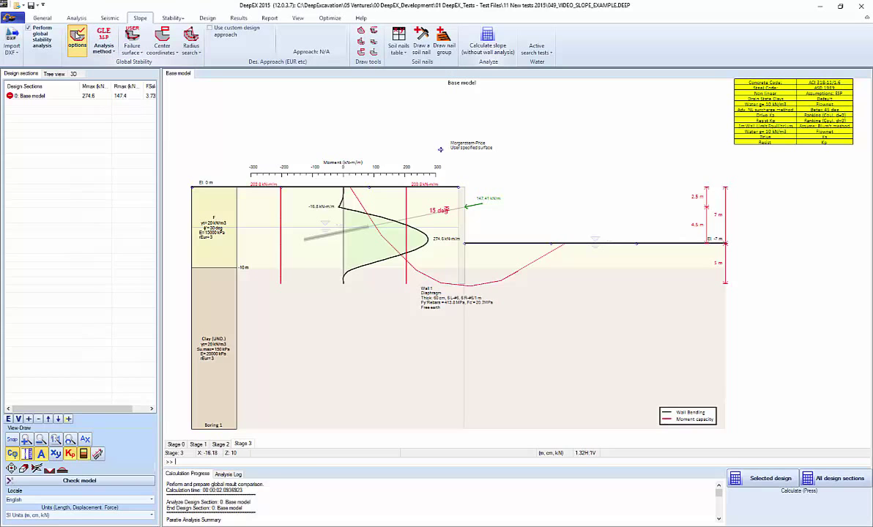
{"action": "left_click", "coordinate": [76, 38]}
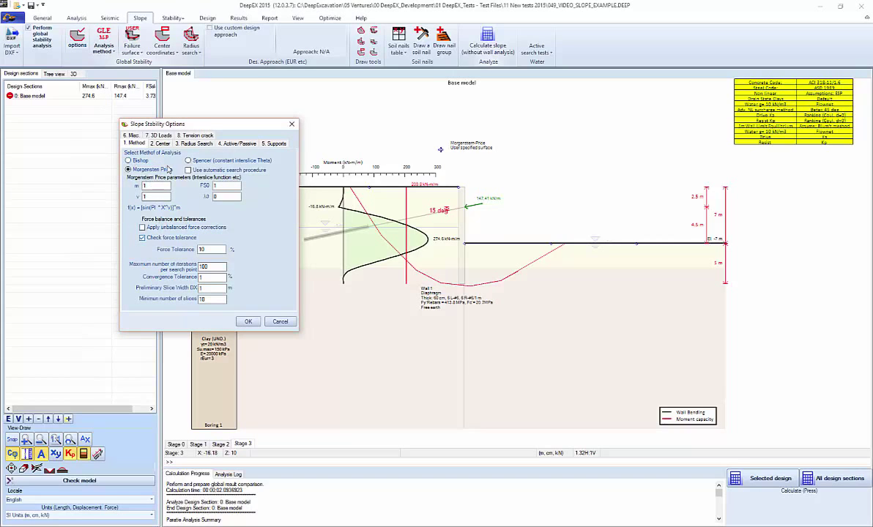
{"action": "left_click", "coordinate": [166, 144]}
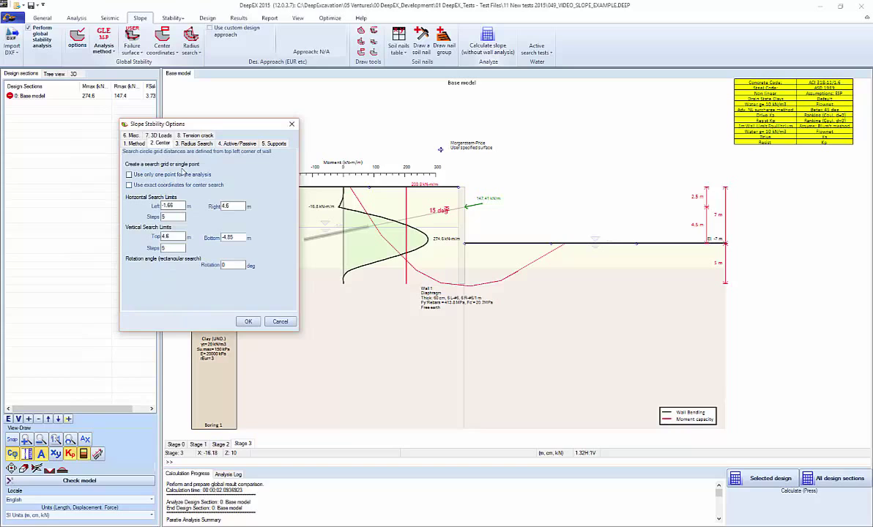
{"action": "left_click", "coordinate": [185, 143]}
{"action": "left_click", "coordinate": [242, 143]}
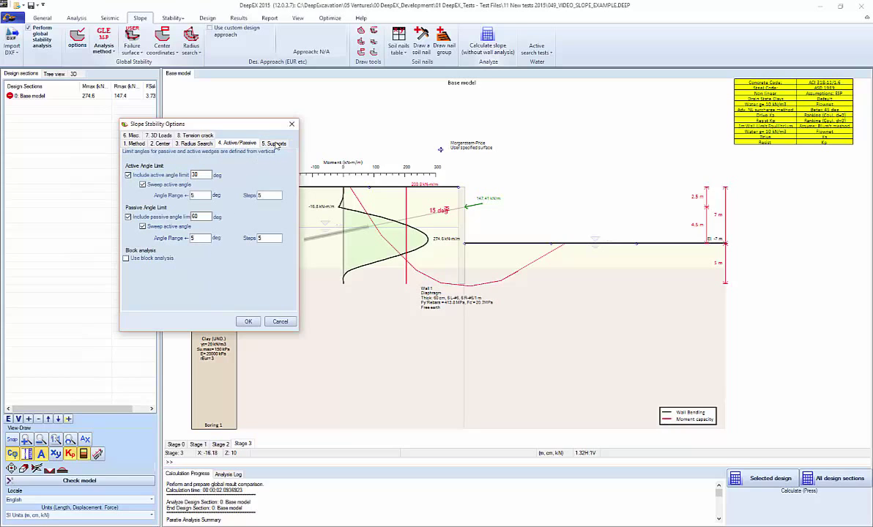
{"action": "left_click", "coordinate": [276, 143]}
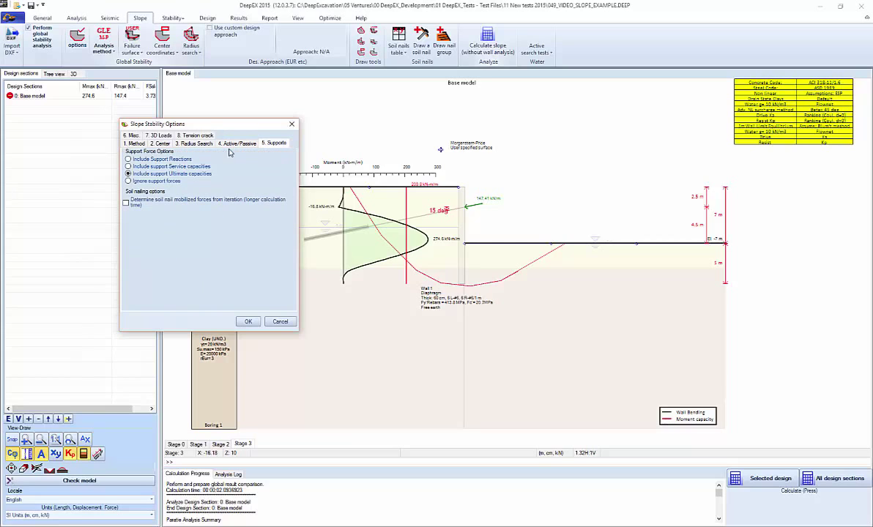
{"action": "left_click", "coordinate": [131, 136]}
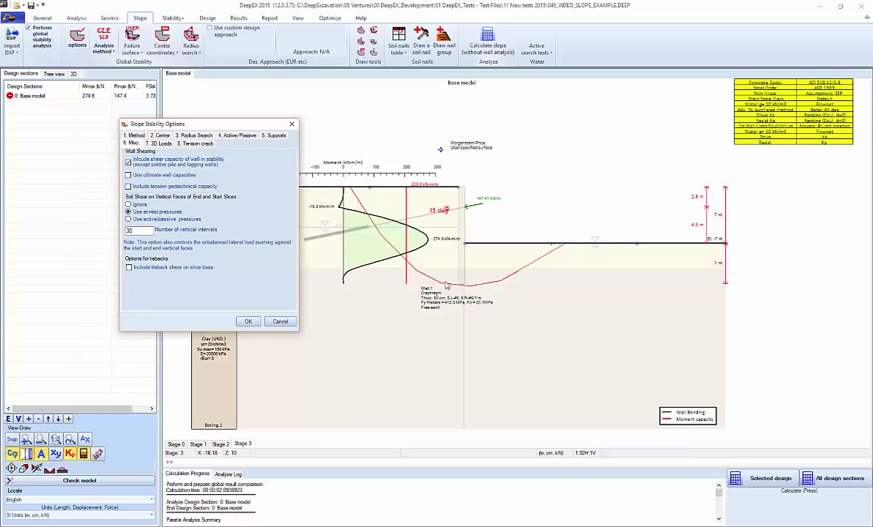
{"action": "left_click", "coordinate": [155, 144]}
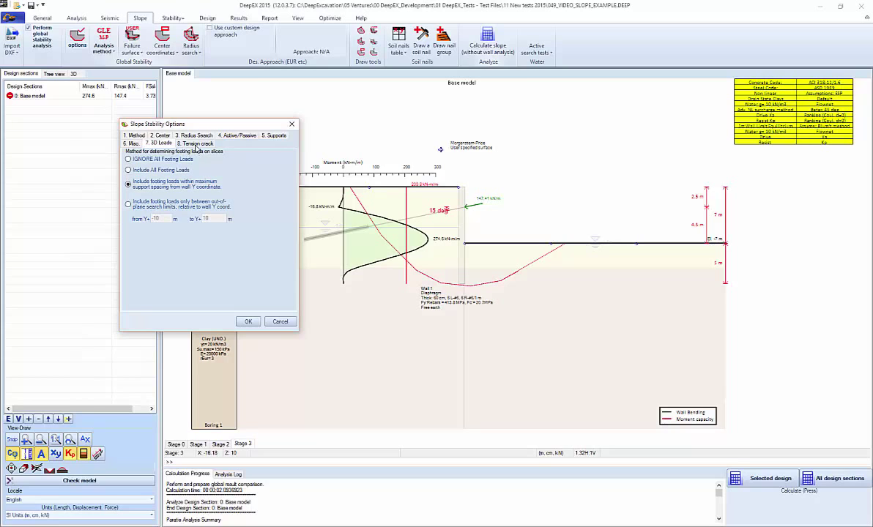
{"action": "left_click", "coordinate": [196, 146]}
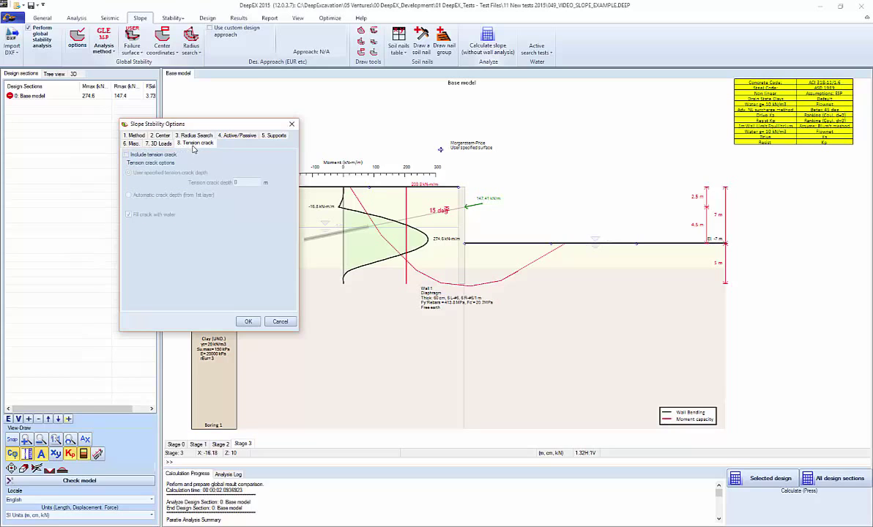
{"action": "left_click", "coordinate": [292, 123]}
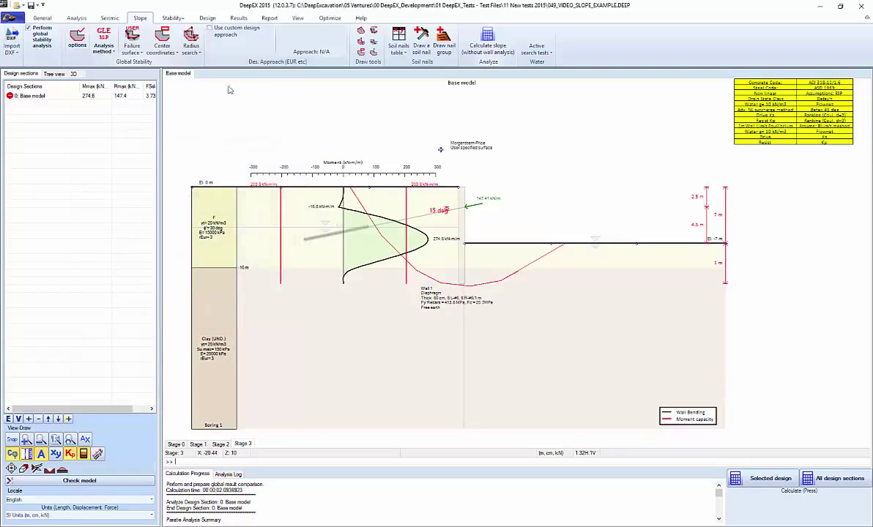
Set the failure surface type to automatic search and open the slope stability options
{"action": "left_click", "coordinate": [132, 53]}
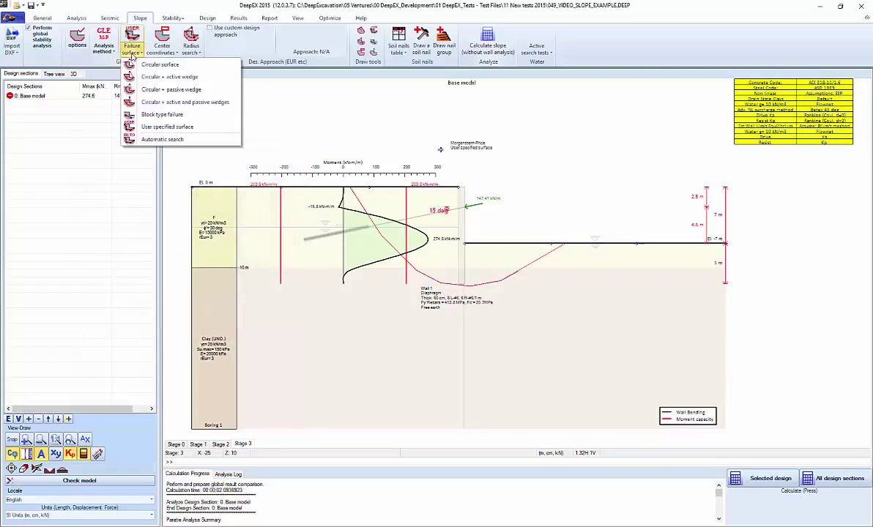
{"action": "left_click", "coordinate": [160, 139]}
{"action": "left_click", "coordinate": [81, 41]}
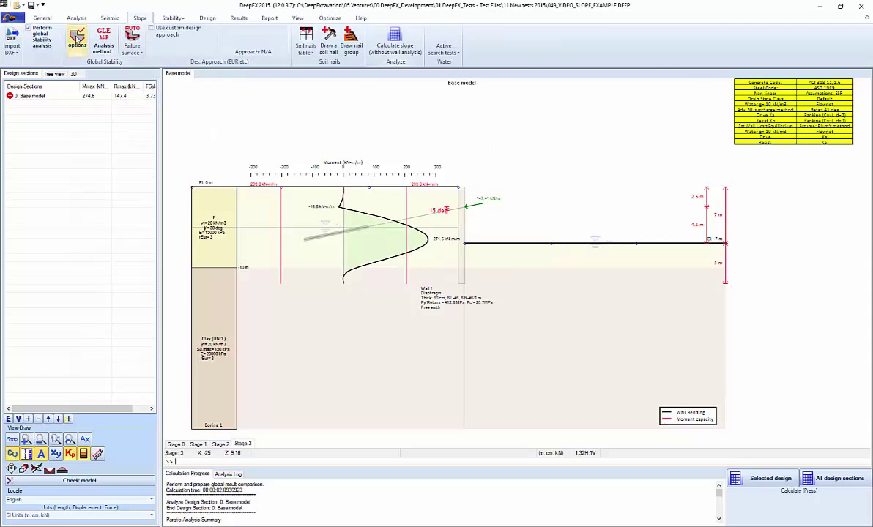
Set the automatic search limits to XLmin -25 m, XLmax -10 m, XRmin 7 m and XRmax 25 m
{"action": "left_click", "coordinate": [67, 37]}
{"action": "double_click", "coordinate": [62, 86]}
{"action": "type", "text": "-25"}
{"action": "double_click", "coordinate": [121, 86]}
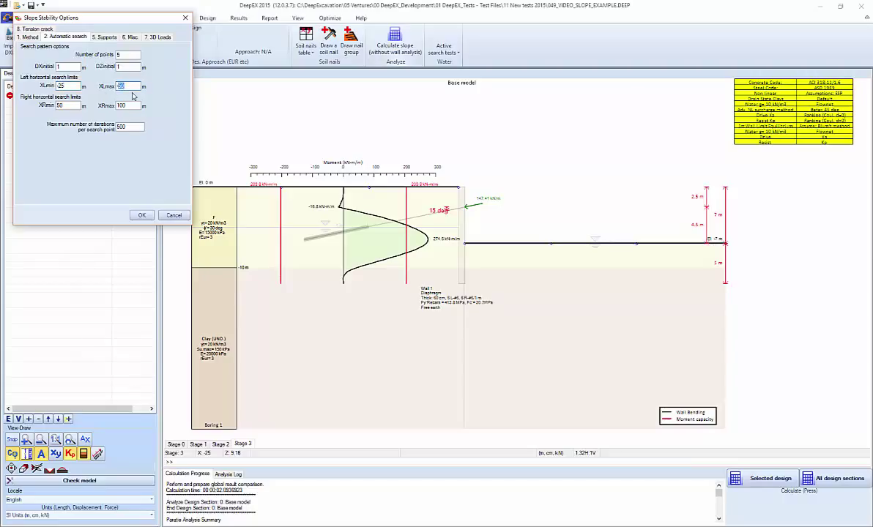
{"action": "type", "text": "-10"}
{"action": "double_click", "coordinate": [70, 105]}
{"action": "type", "text": "7"}
{"action": "double_click", "coordinate": [122, 106]}
{"action": "type", "text": "1"}
{"action": "type", "text": "5"}
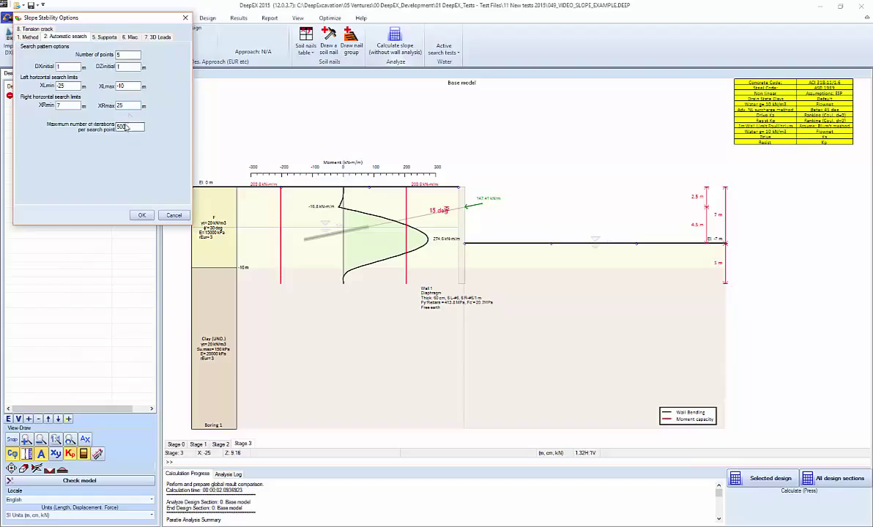
{"action": "left_click", "coordinate": [140, 215]}
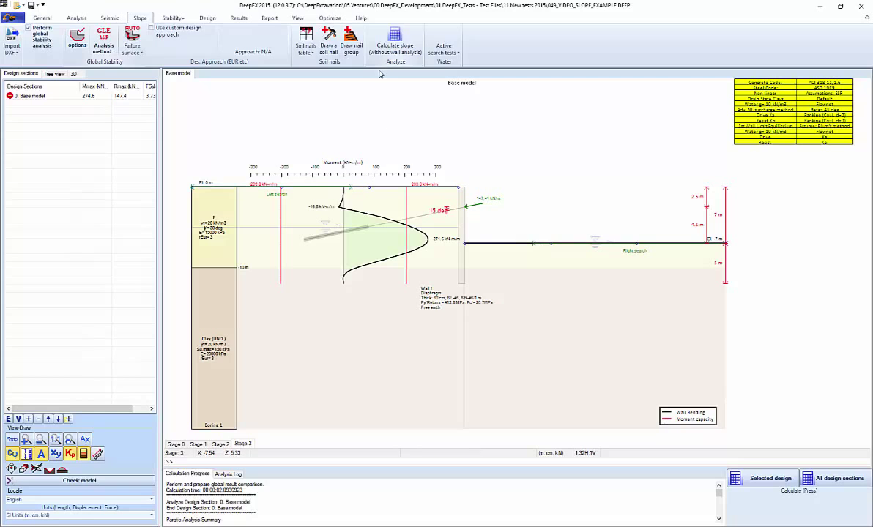
Calculate the selected design section, close the analysis summary and display the STR support ratios on the model
{"action": "left_click", "coordinate": [762, 478]}
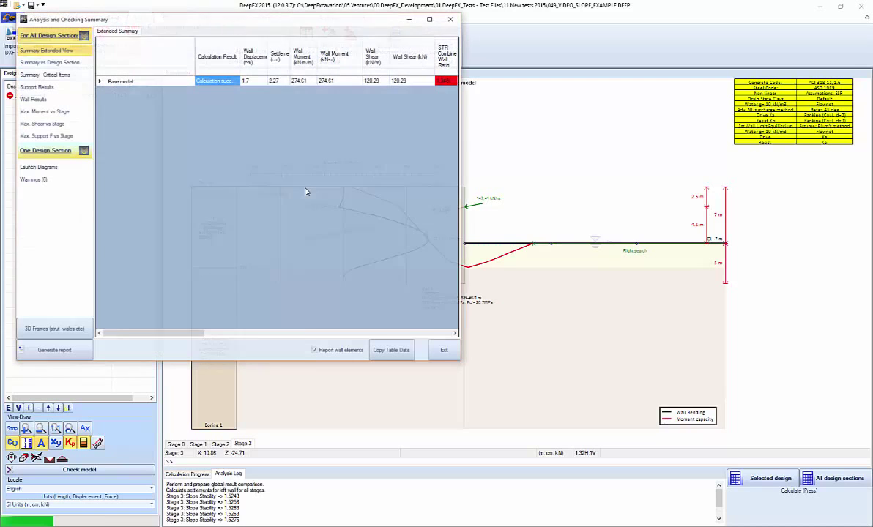
{"action": "left_click", "coordinate": [448, 355]}
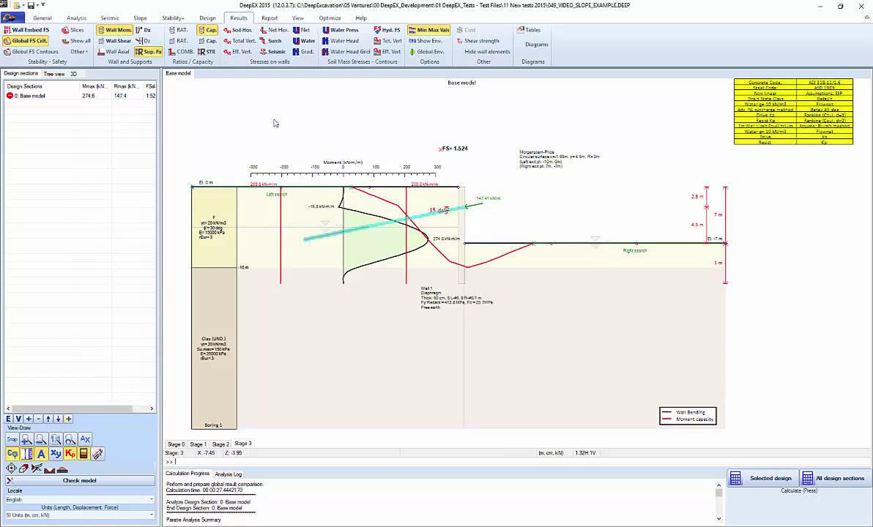
{"action": "left_click", "coordinate": [207, 52]}
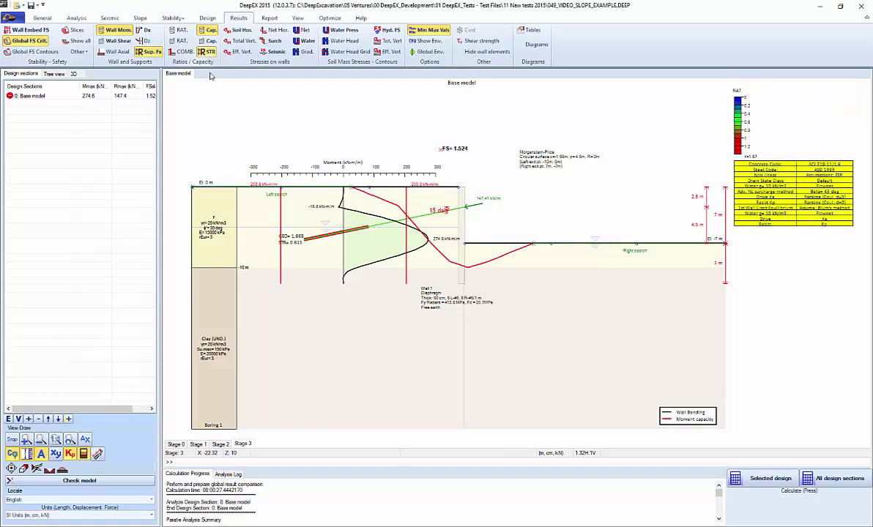
Set the ground anchor's fixed length Lfix to 9 m and accept clearing the existing results
{"action": "double_click", "coordinate": [320, 242]}
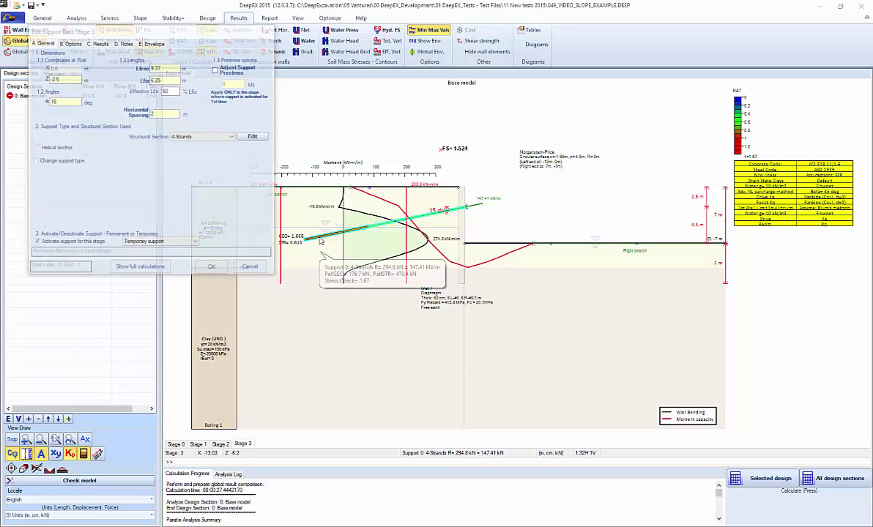
{"action": "double_click", "coordinate": [156, 79]}
{"action": "type", "text": "9"}
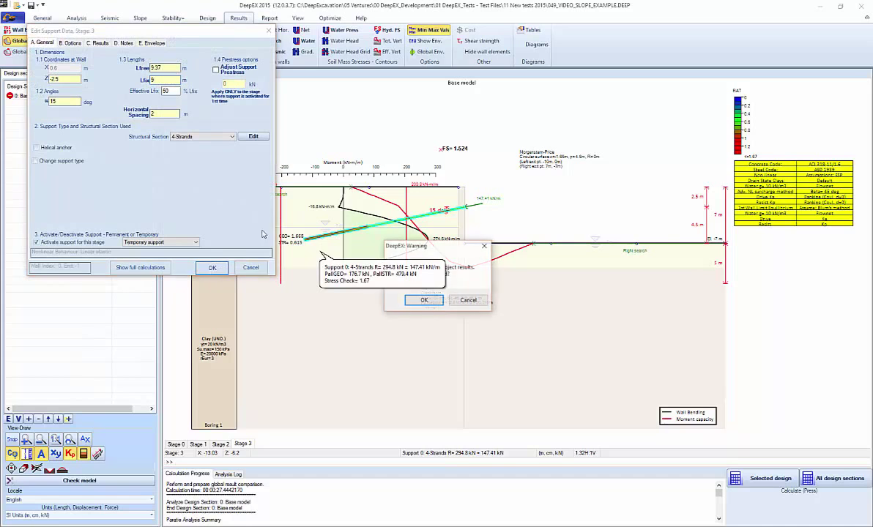
{"action": "left_click", "coordinate": [424, 300]}
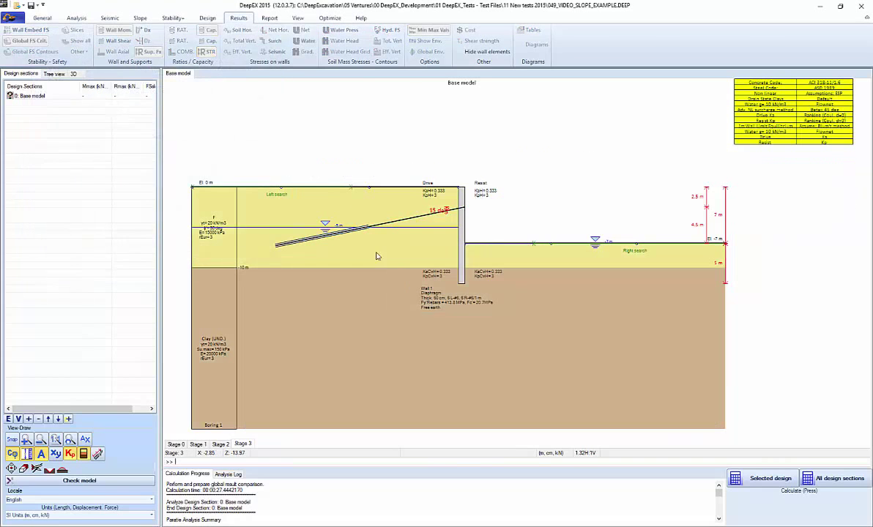
Add shear reinforcement to the diaphragm wall section using #5 bars at 15 cm vertical spacing
{"action": "double_click", "coordinate": [461, 219]}
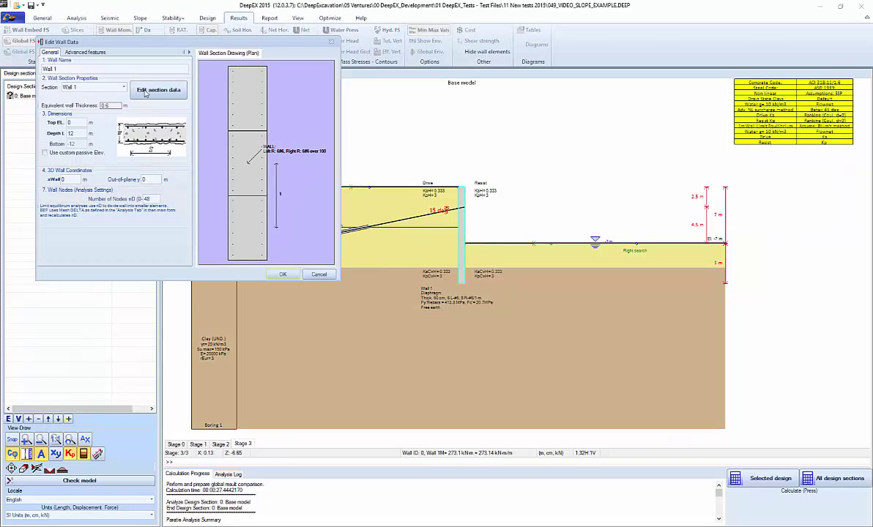
{"action": "left_click", "coordinate": [145, 91]}
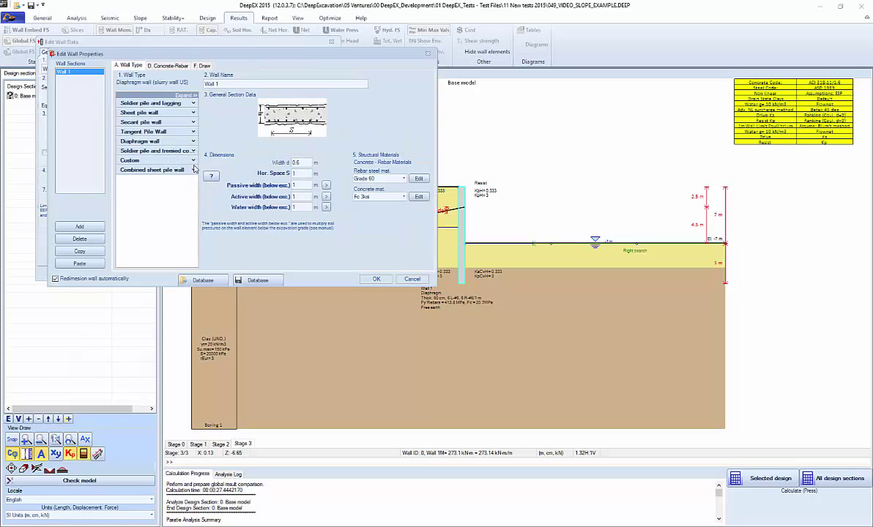
{"action": "left_click", "coordinate": [167, 67]}
{"action": "left_click", "coordinate": [162, 231]}
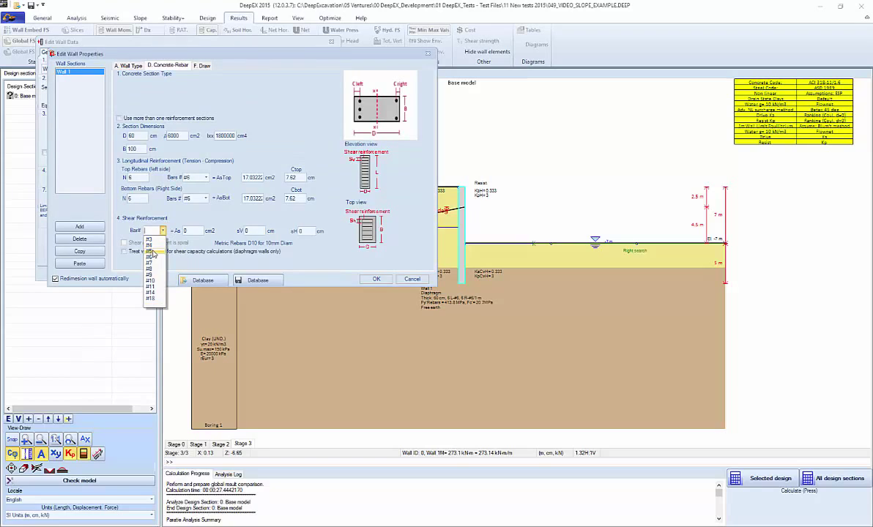
{"action": "left_click", "coordinate": [151, 251]}
{"action": "left_click_drag", "start_coordinate": [258, 230], "coordinate": [242, 232]}
{"action": "type", "text": "15"}
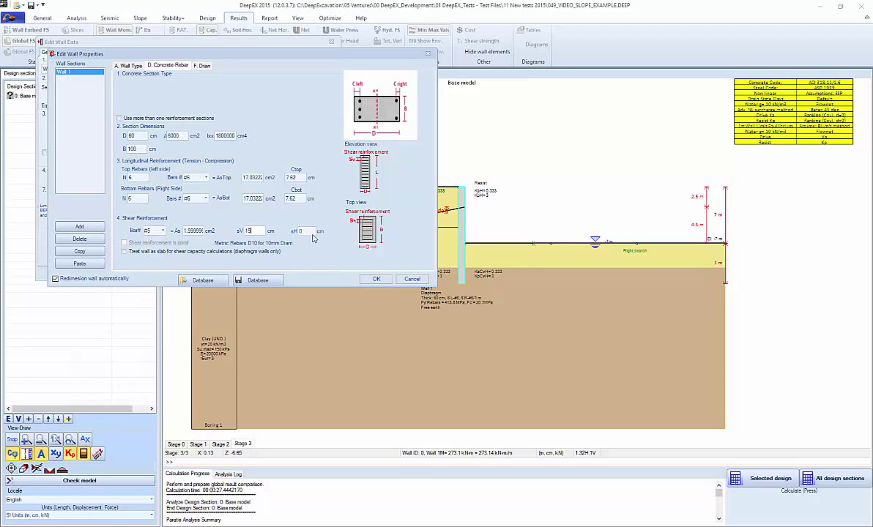
{"action": "left_click", "coordinate": [376, 279]}
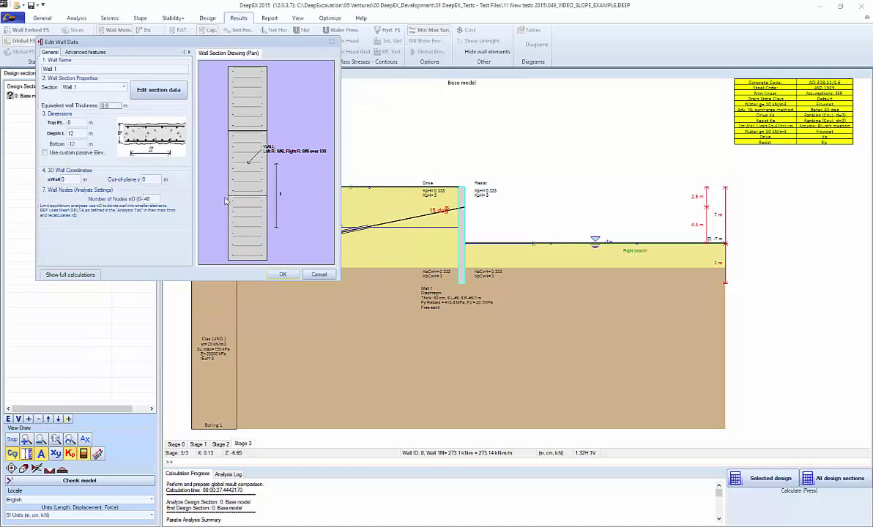
{"action": "left_click", "coordinate": [282, 275]}
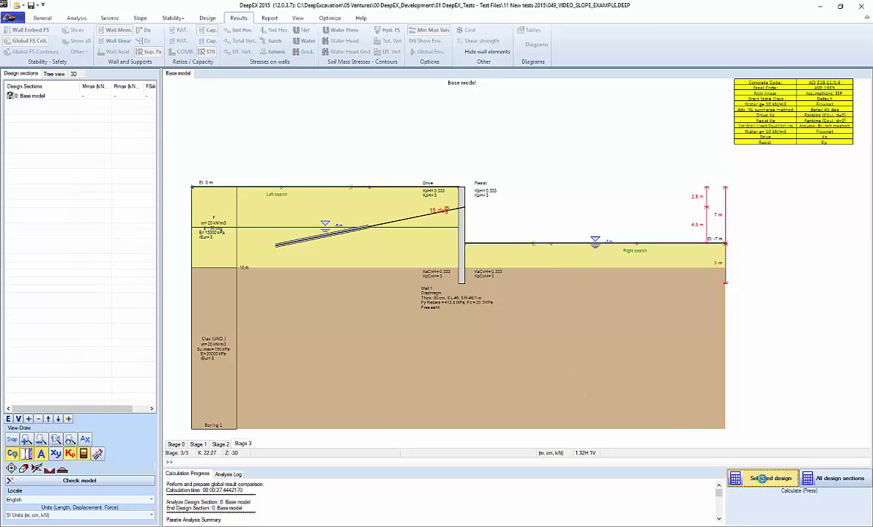
Recalculate the selected design section and review the slope safety factor in the extended summary
{"action": "left_click", "coordinate": [766, 478]}
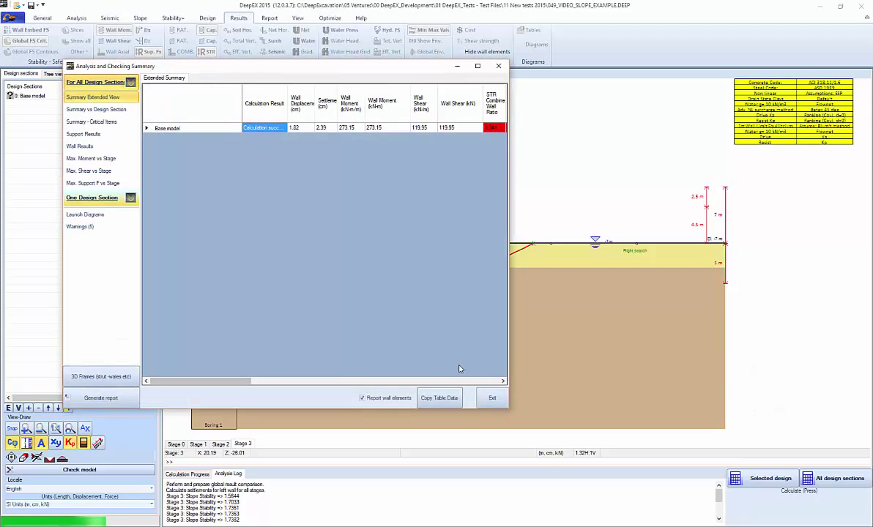
{"action": "left_click_drag", "start_coordinate": [231, 381], "coordinate": [480, 382]}
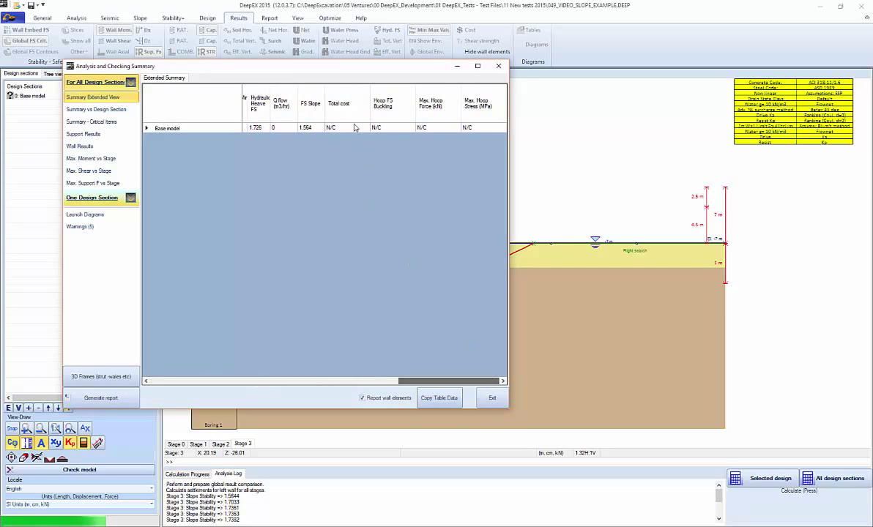
{"action": "left_click", "coordinate": [490, 399]}
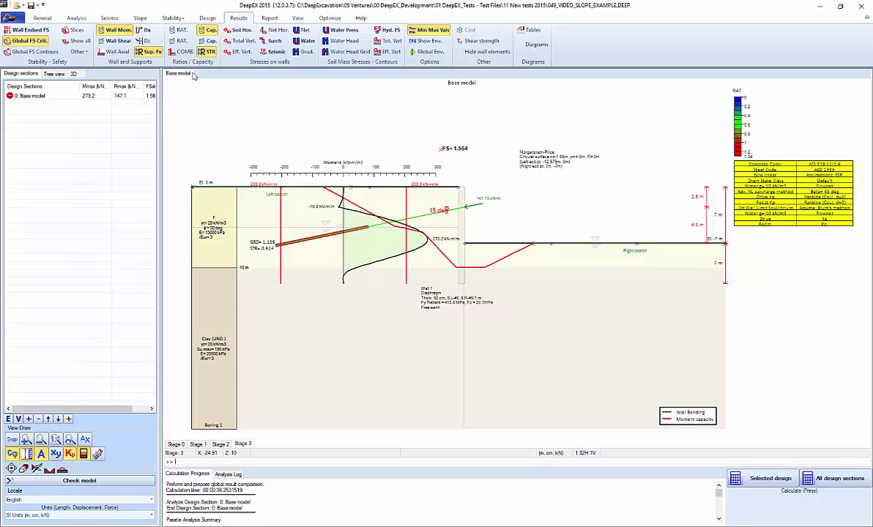
Open the report manager and examine the base model's included stages and the available slope stability section
{"action": "left_click", "coordinate": [269, 17]}
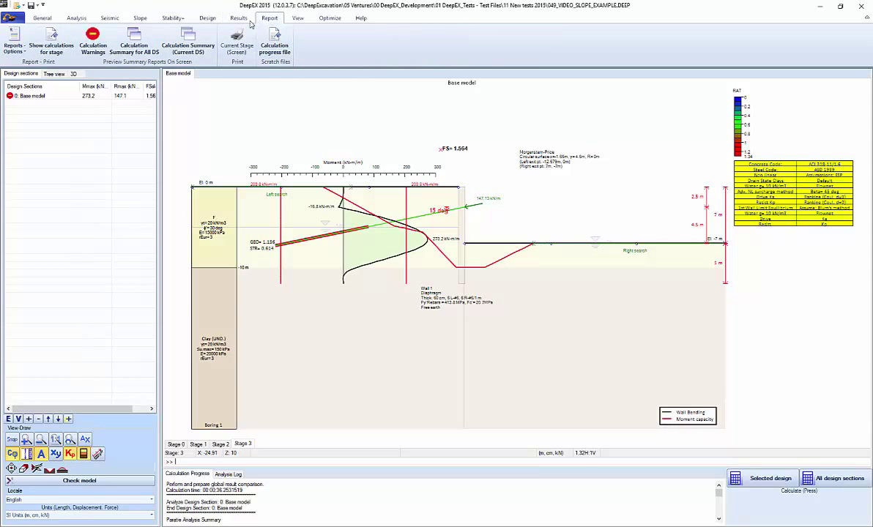
{"action": "left_click", "coordinate": [14, 40]}
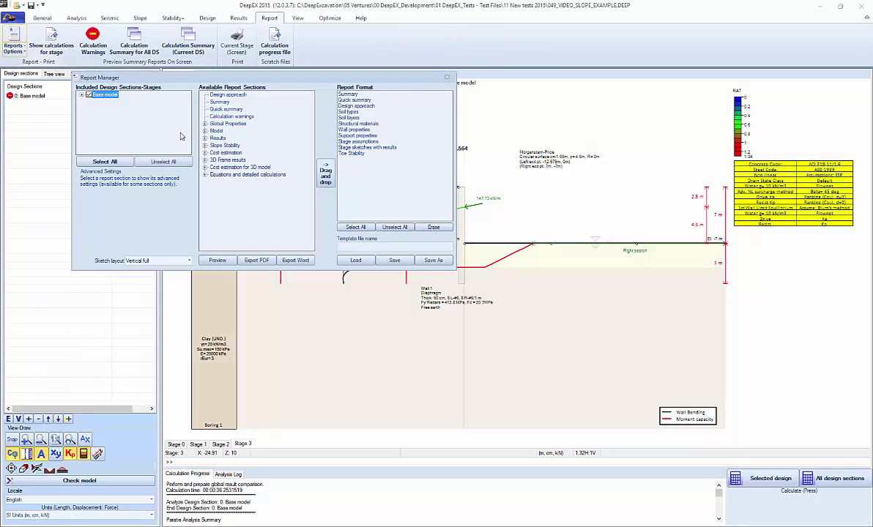
{"action": "left_click", "coordinate": [82, 95]}
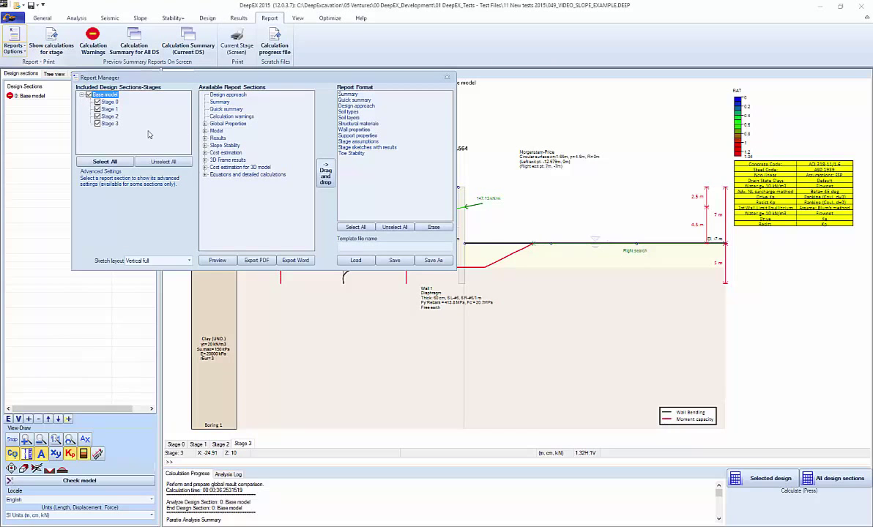
{"action": "double_click", "coordinate": [216, 146]}
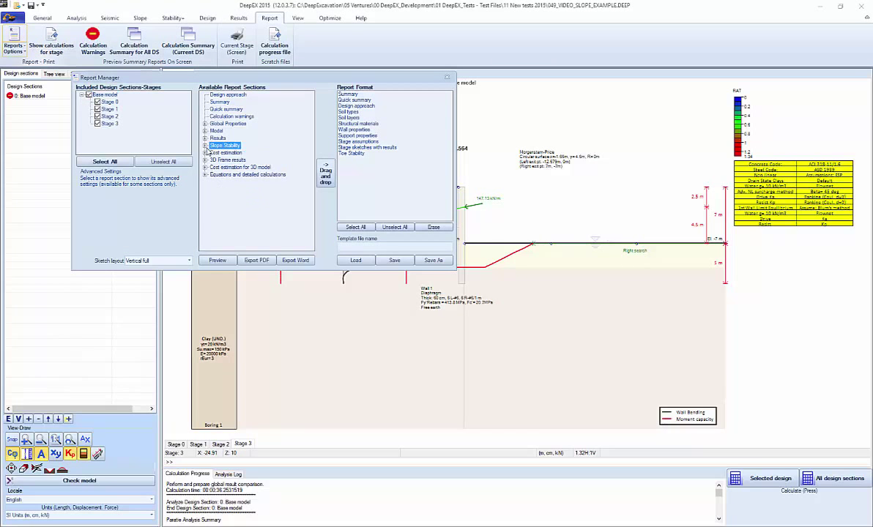
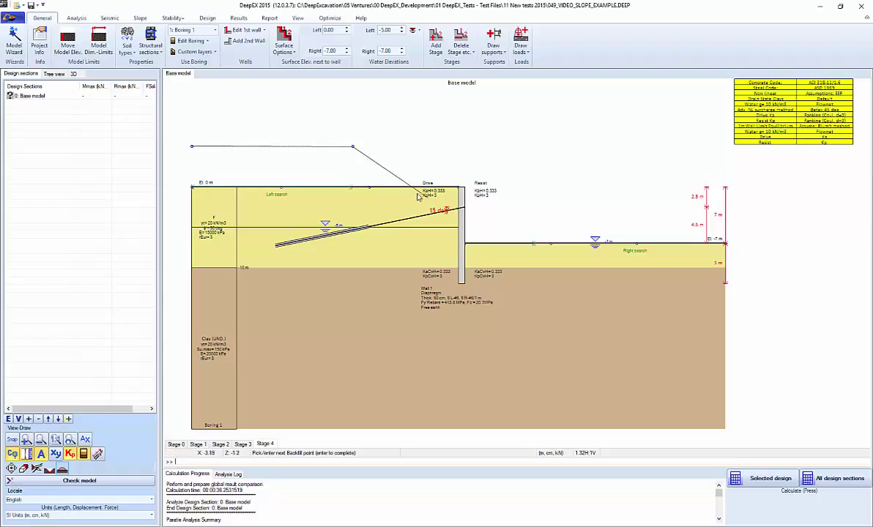
Finish the Stage 4 backfill slope at the ground level behind the wall and draw a soil nail group from its crest to its toe
{"action": "left_click", "coordinate": [408, 188]}
{"action": "key", "text": "Return"}
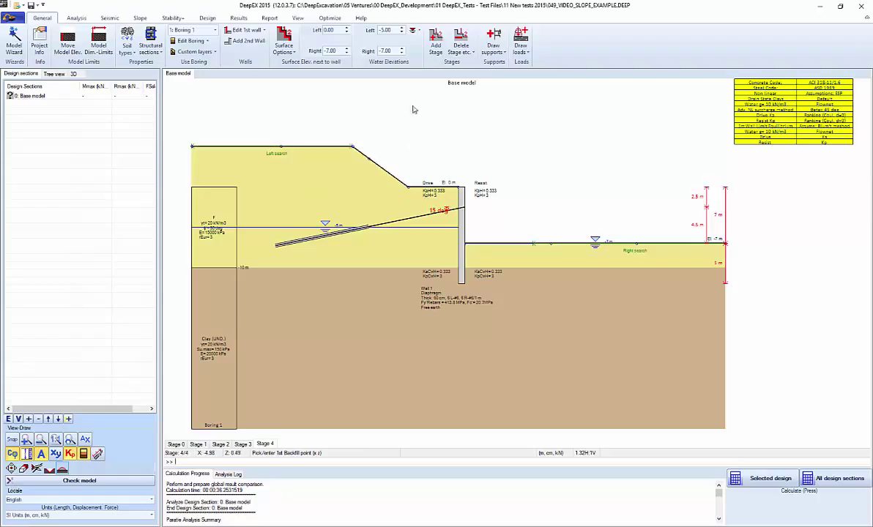
{"action": "left_click", "coordinate": [140, 18]}
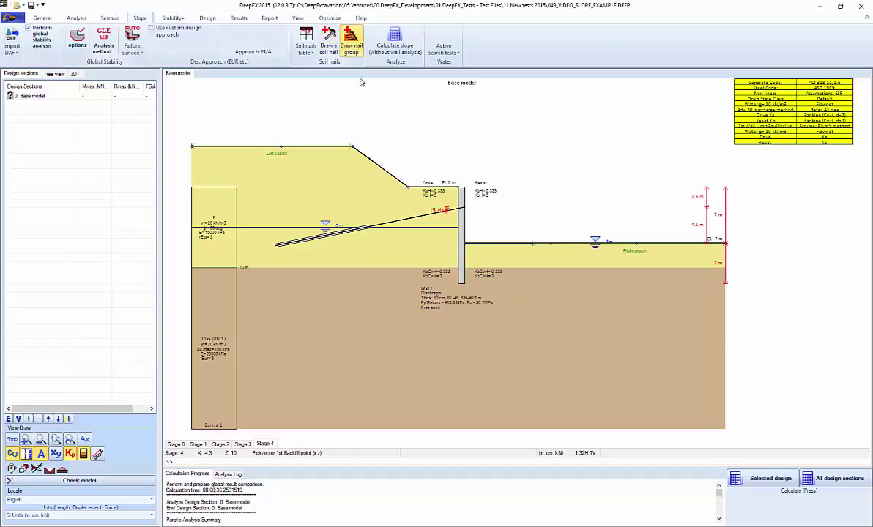
{"action": "left_click", "coordinate": [352, 46]}
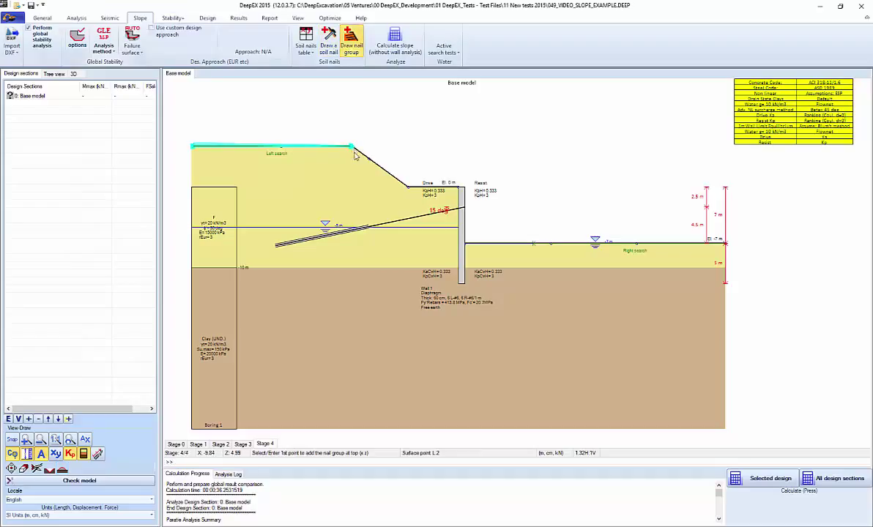
{"action": "left_click", "coordinate": [353, 151]}
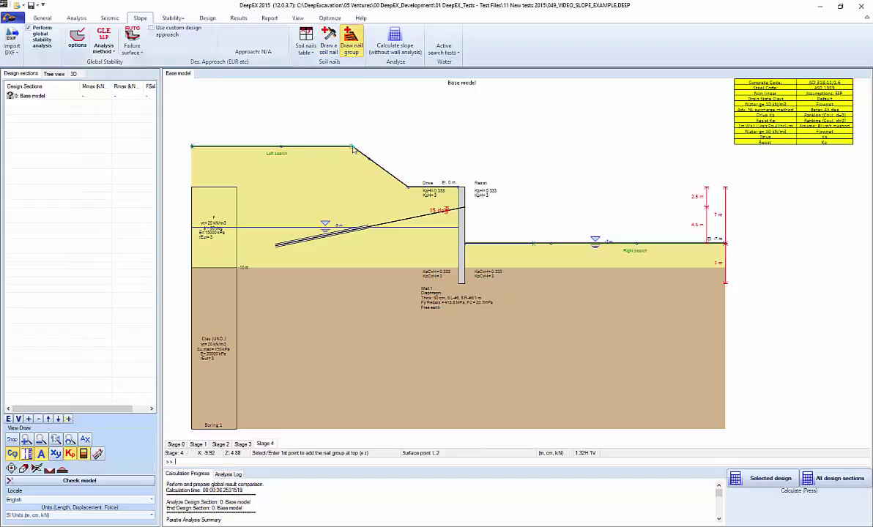
{"action": "left_click", "coordinate": [409, 189]}
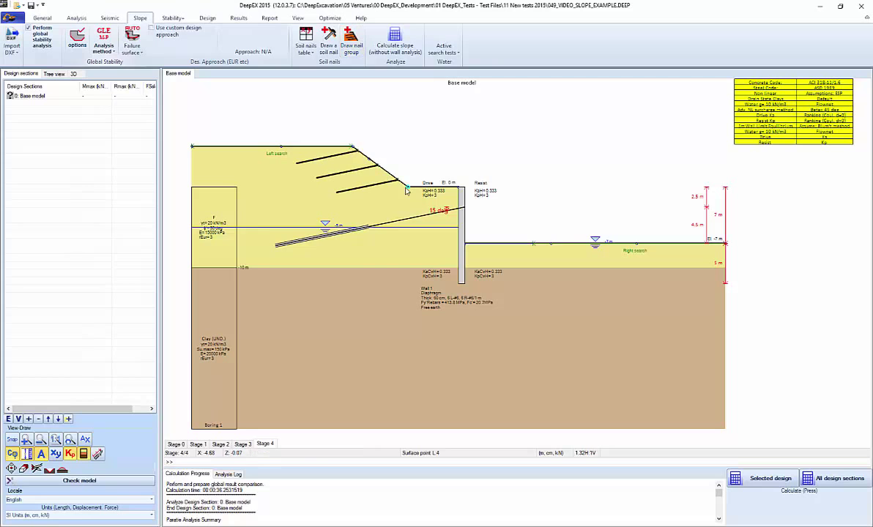
Add a new structural section from the lowest soil nail's settings, as a solid bar with Grade 150 steel
{"action": "double_click", "coordinate": [368, 189]}
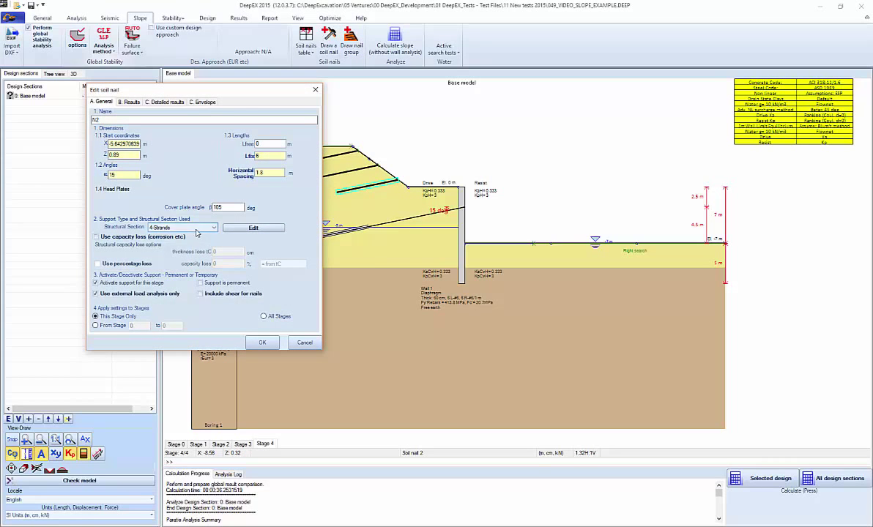
{"action": "left_click", "coordinate": [254, 228]}
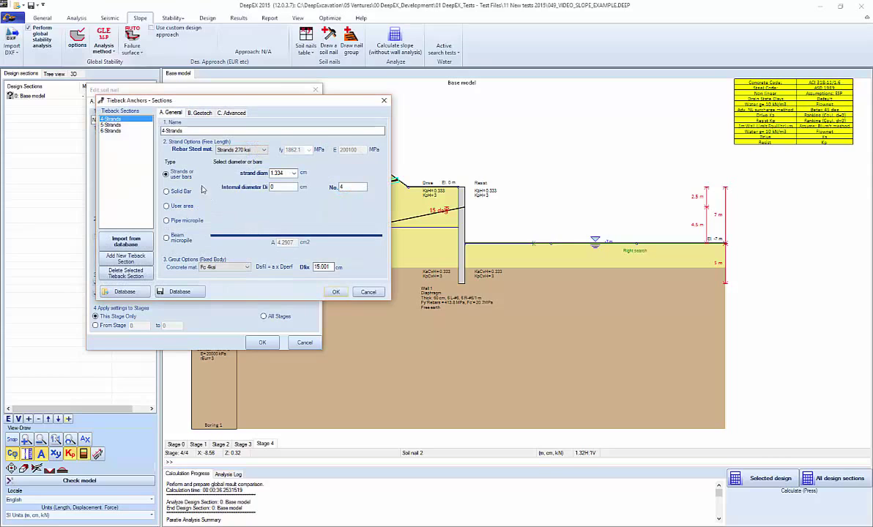
{"action": "left_click", "coordinate": [126, 259]}
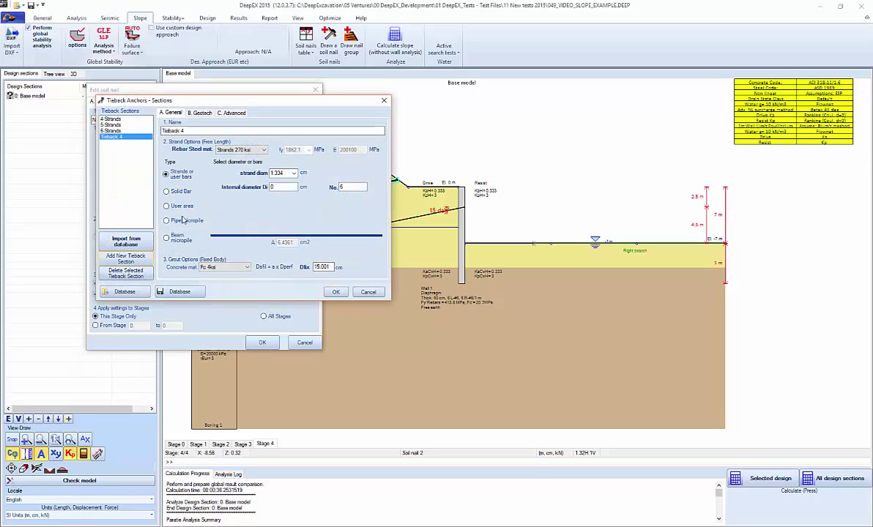
{"action": "left_click", "coordinate": [168, 191]}
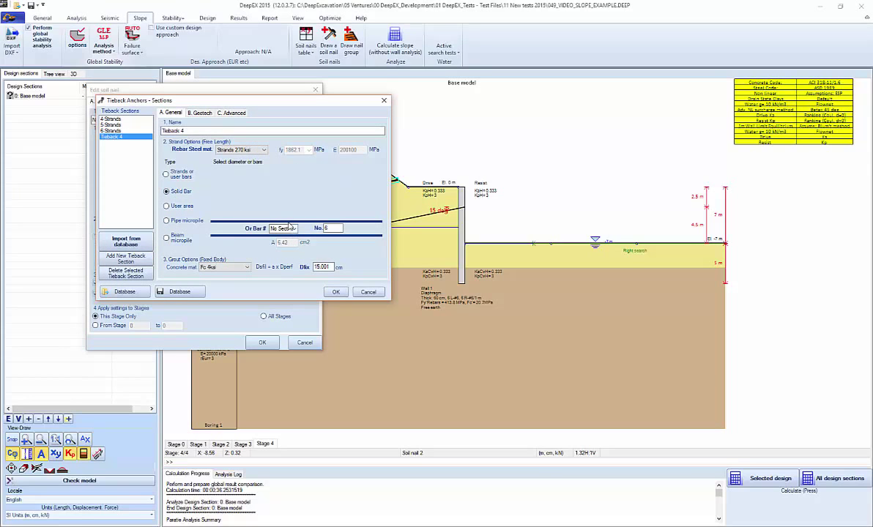
{"action": "left_click", "coordinate": [242, 149]}
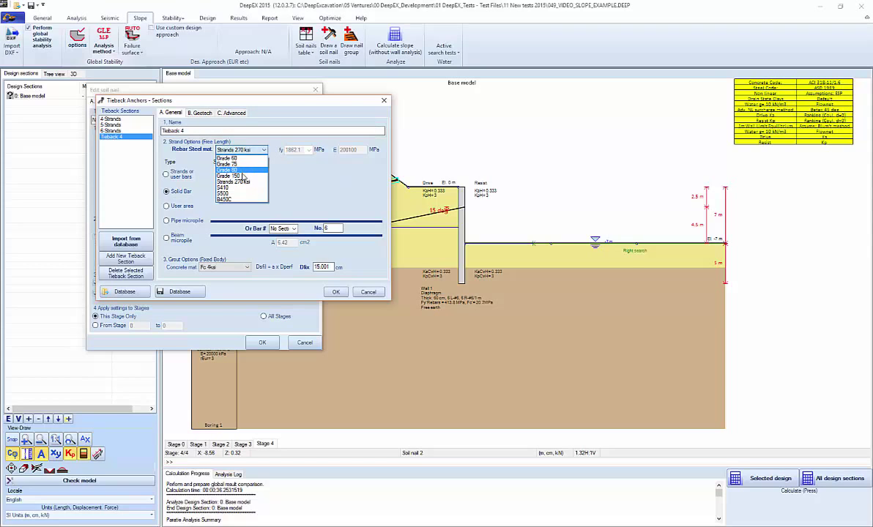
{"action": "left_click", "coordinate": [242, 176]}
Define the new section as one #9 bar, name it "#9 bar Grade 150" and accept it
{"action": "left_click", "coordinate": [293, 229]}
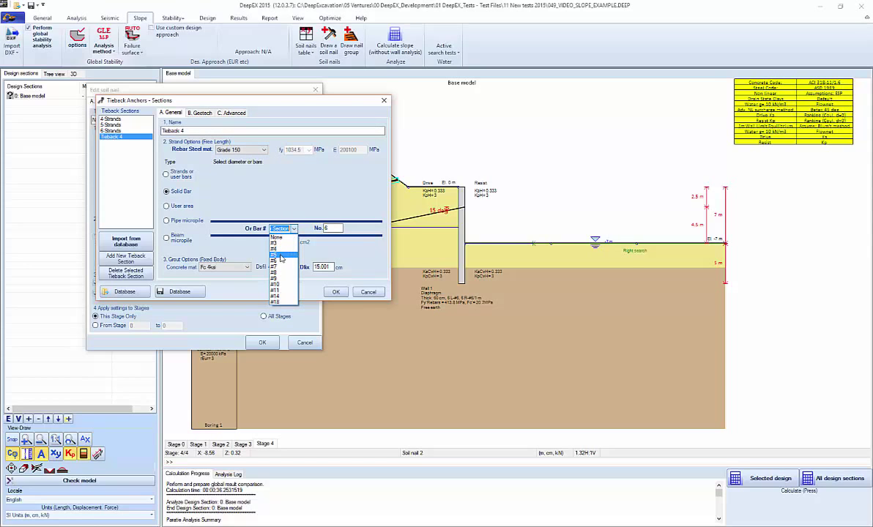
{"action": "left_click", "coordinate": [279, 255]}
{"action": "key", "text": "Tab"}
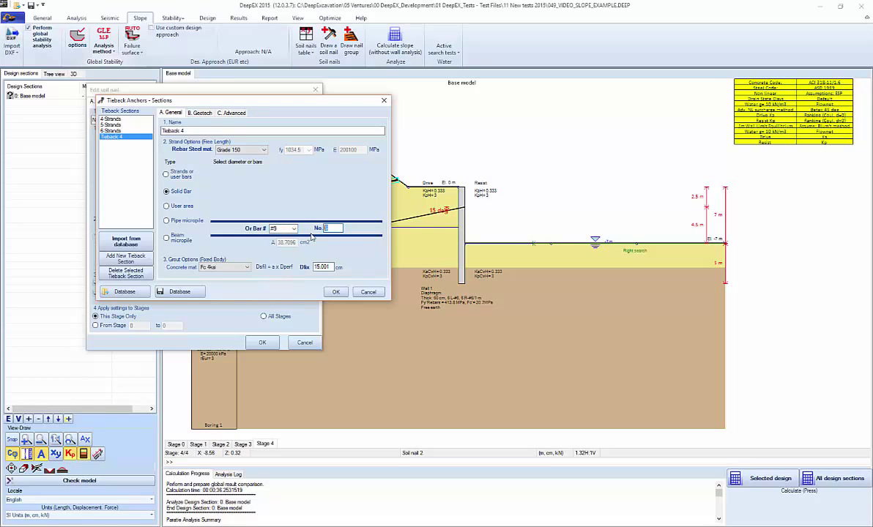
{"action": "type", "text": "1"}
{"action": "key", "text": "Tab"}
{"action": "left_click", "coordinate": [333, 291]}
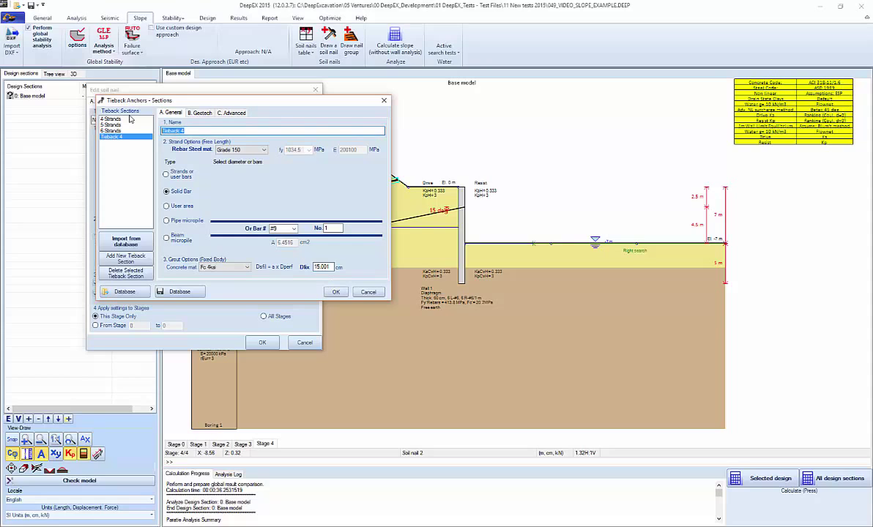
{"action": "type", "text": "#9"}
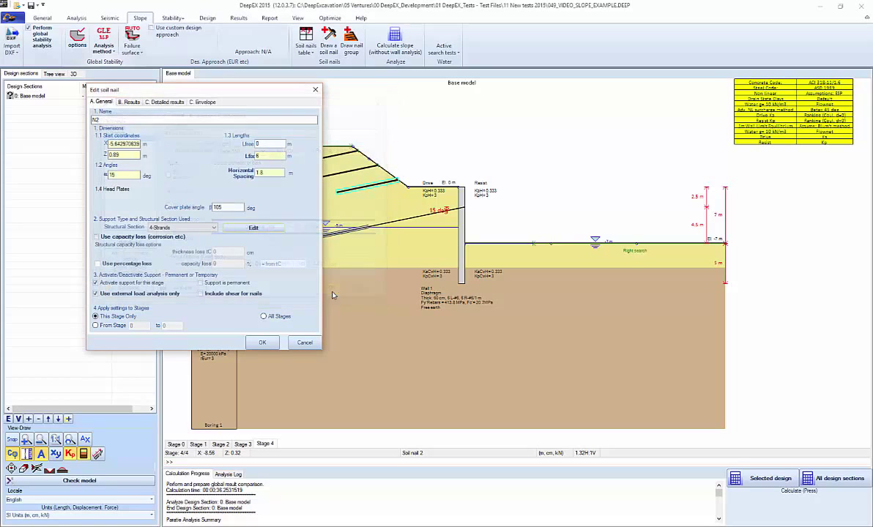
{"action": "left_click", "coordinate": [335, 292]}
Assign the #9 bar Grade 150 structural section to the lowest soil nail
{"action": "left_click", "coordinate": [206, 228]}
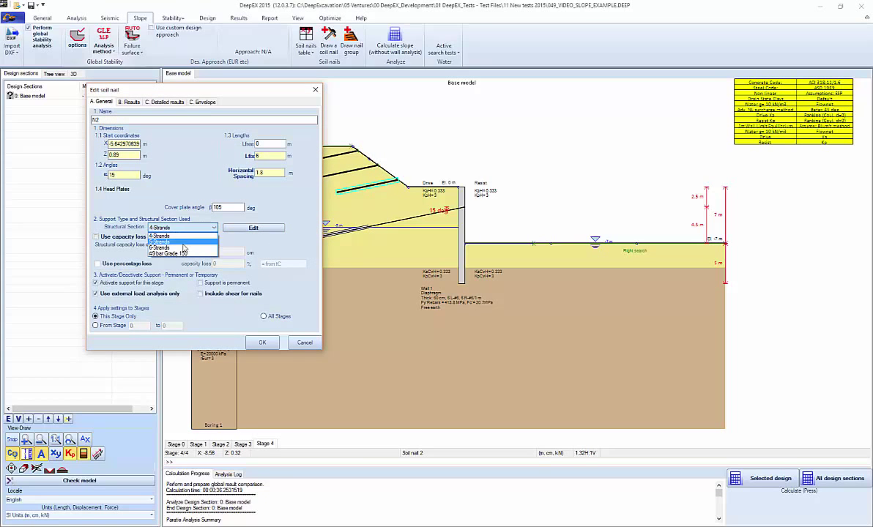
{"action": "left_click", "coordinate": [183, 253]}
{"action": "left_click", "coordinate": [262, 342]}
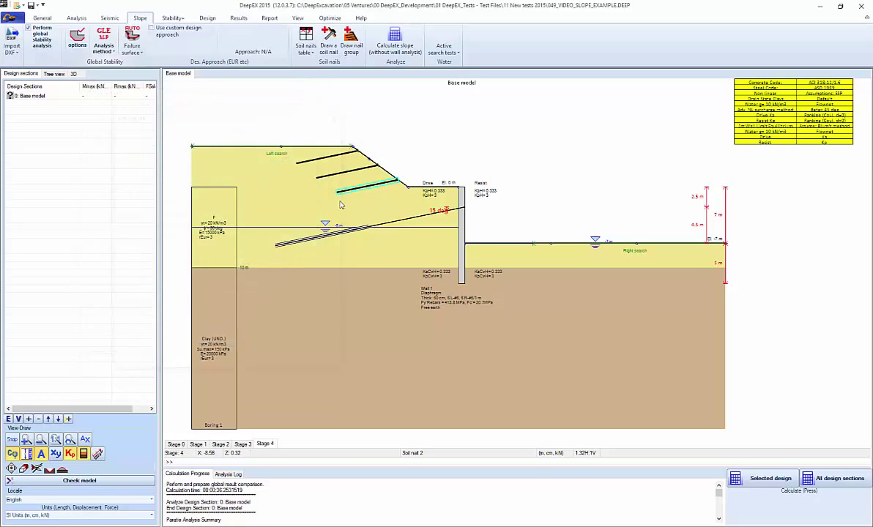
Try to assign the #9 bar Grade 150 structural section to the middle soil nail
{"action": "double_click", "coordinate": [361, 173]}
{"action": "left_click", "coordinate": [219, 263]}
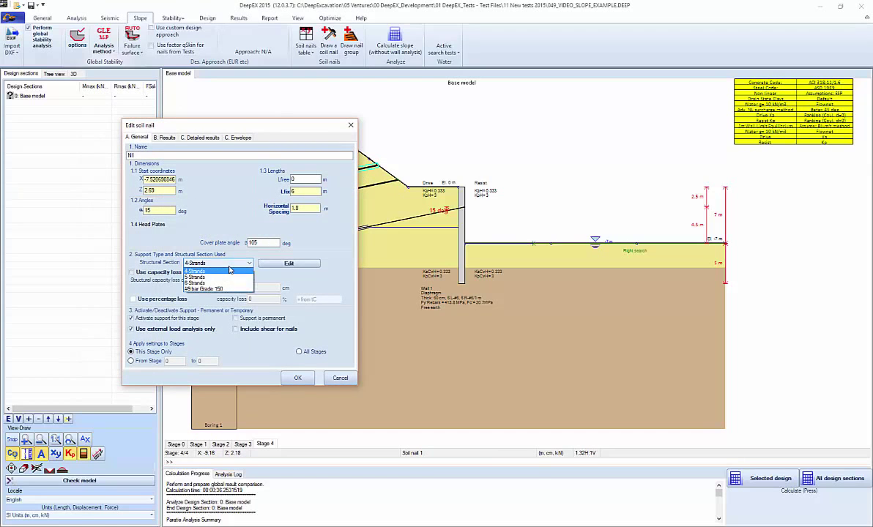
{"action": "left_click", "coordinate": [298, 379]}
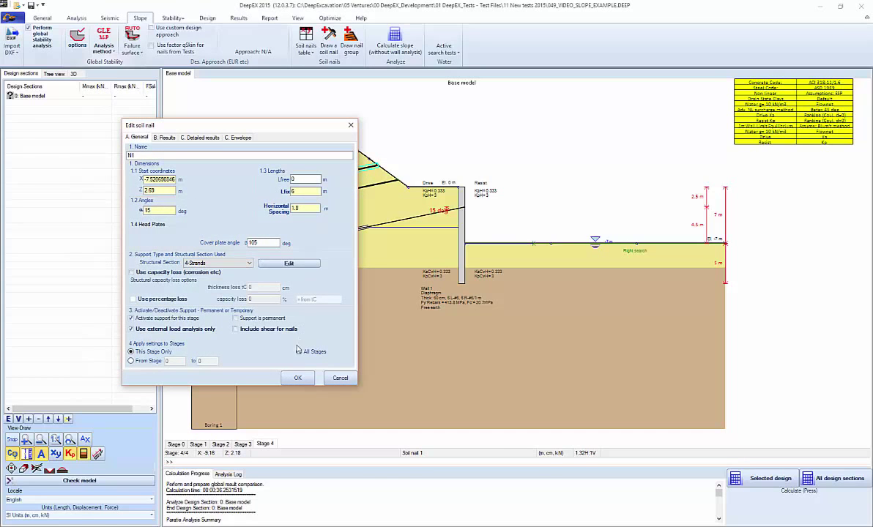
{"action": "left_click", "coordinate": [298, 378]}
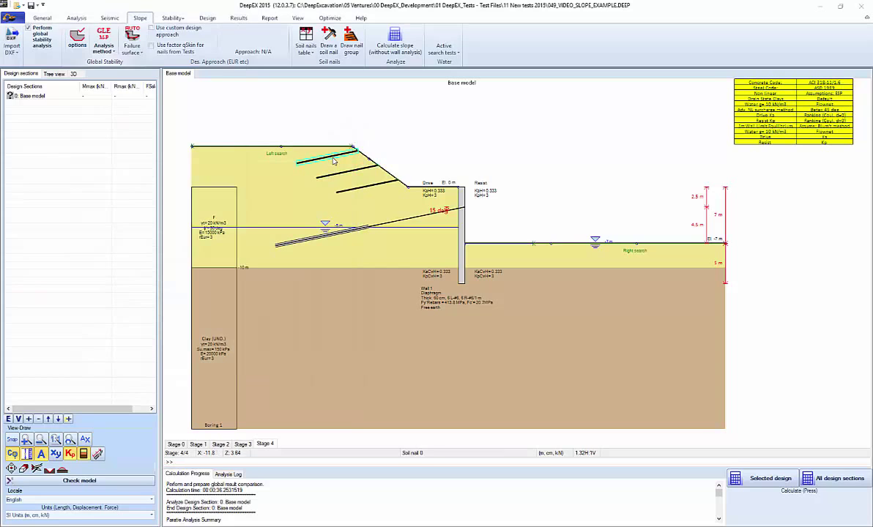
Assign the #9 bar Grade 150 structural section to the uppermost soil nail
{"action": "double_click", "coordinate": [334, 161]}
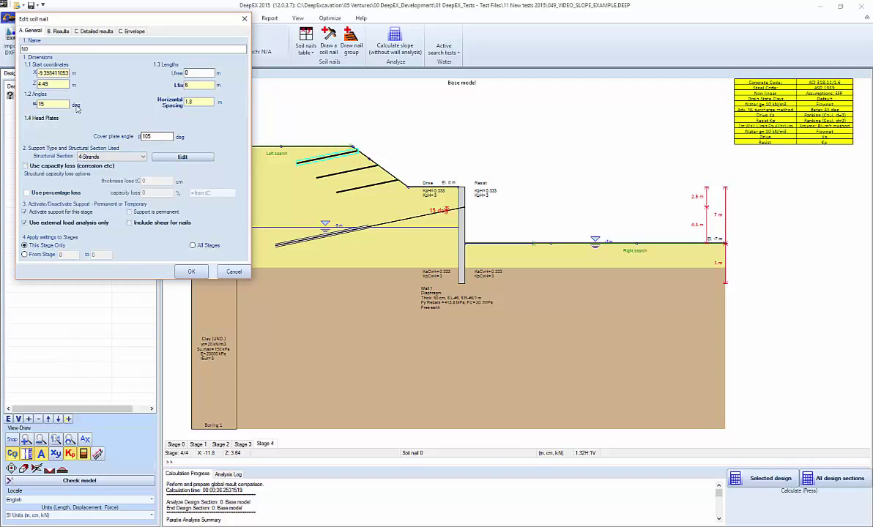
{"action": "left_click", "coordinate": [127, 157]}
{"action": "left_click", "coordinate": [108, 172]}
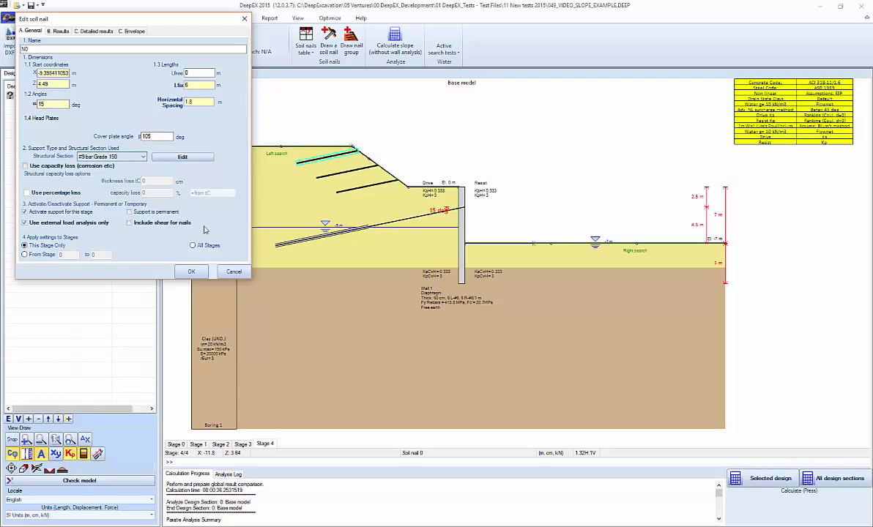
{"action": "left_click", "coordinate": [195, 271]}
Set the grouted length of all three nails to 9 m in the table of soil nails
{"action": "left_click", "coordinate": [305, 40]}
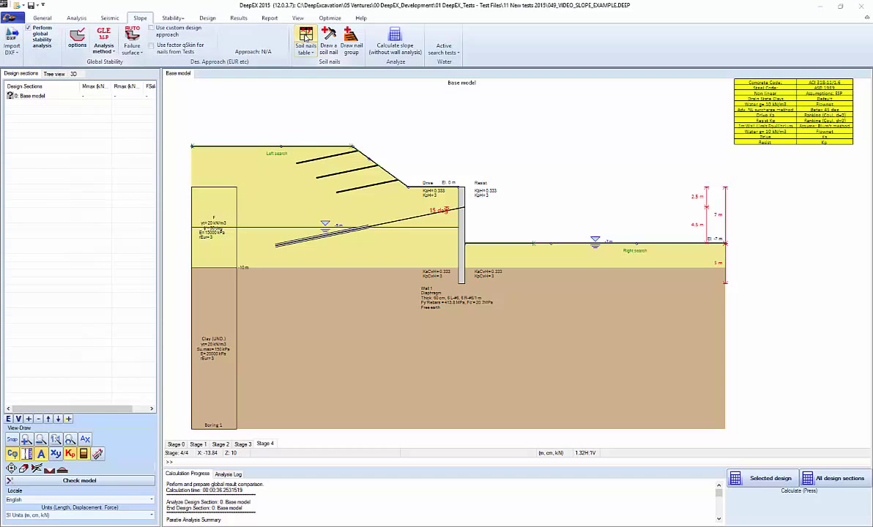
{"action": "left_click_drag", "start_coordinate": [213, 82], "coordinate": [262, 84]}
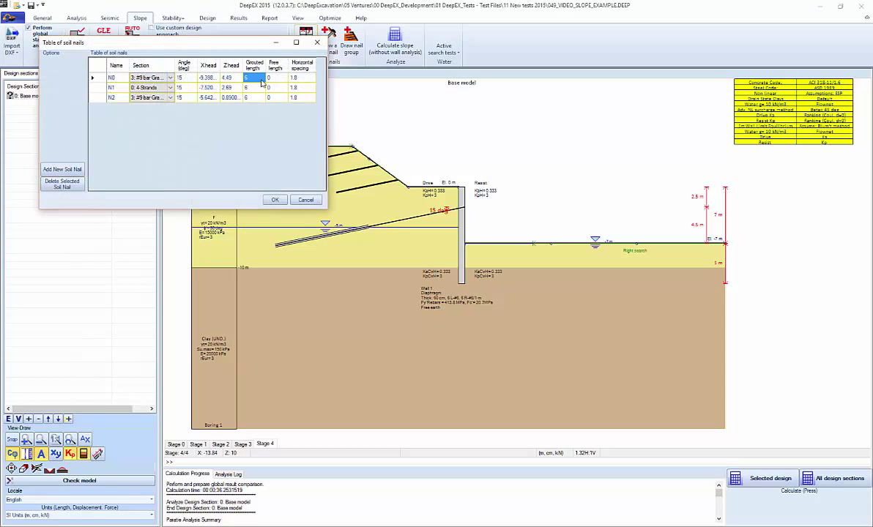
{"action": "type", "text": "9"}
{"action": "key", "text": "Down"}
{"action": "type", "text": "9"}
Set the horizontal spacing of all three soil nails to 1.5 m and accept the table
{"action": "key", "text": "Up"}
{"action": "key", "text": "Up"}
{"action": "key", "text": "Right"}
{"action": "key", "text": "Right"}
{"action": "type", "text": "1"}
{"action": "key", "text": "Down"}
{"action": "type", "text": "1"}
{"action": "key", "text": "Down"}
{"action": "type", "text": "1"}
{"action": "left_click", "coordinate": [297, 87]}
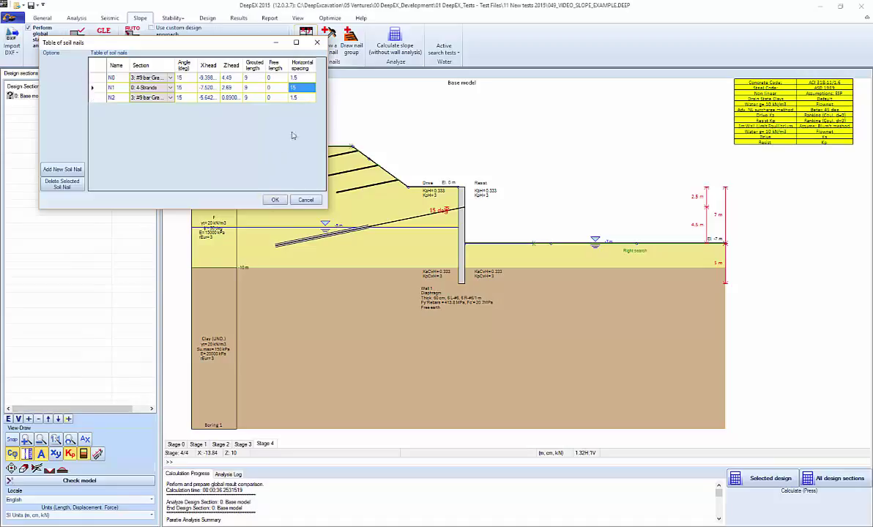
{"action": "type", "text": "1.5"}
{"action": "left_click", "coordinate": [276, 199]}
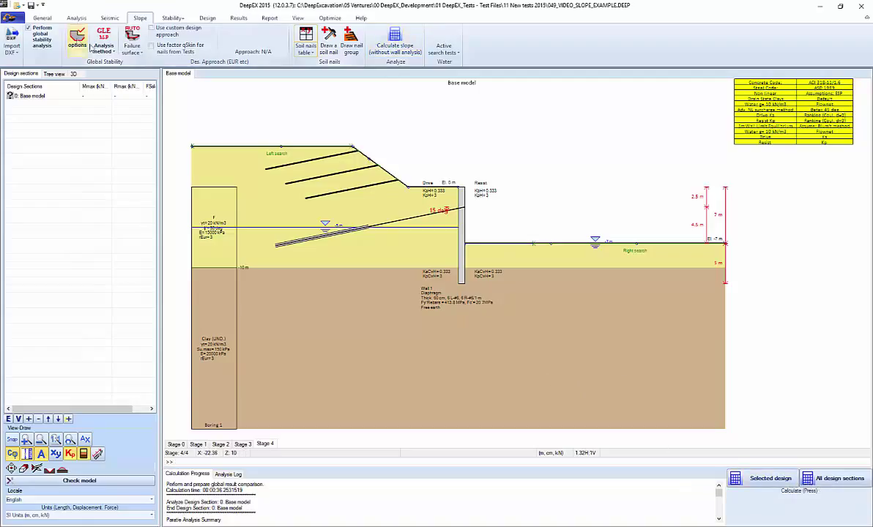
Calculate the selected design section and examine the critical slope surface and soil nail results
{"action": "left_click", "coordinate": [762, 478]}
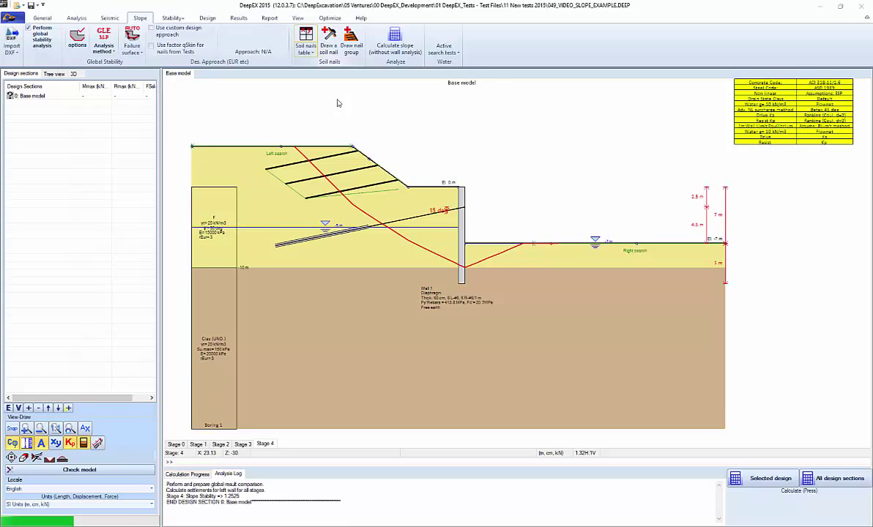
{"action": "left_click", "coordinate": [477, 384]}
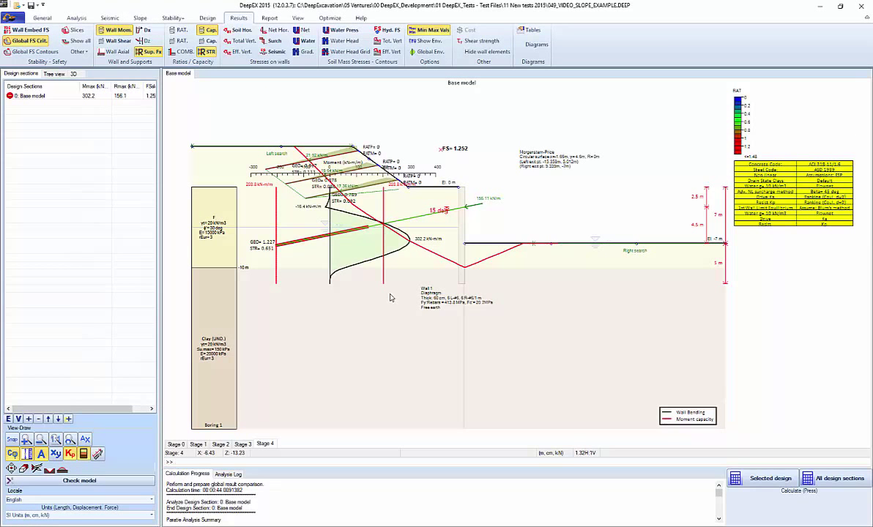
{"action": "scroll", "coordinate": [299, 297], "scroll_direction": "up", "scroll_amount": 3}
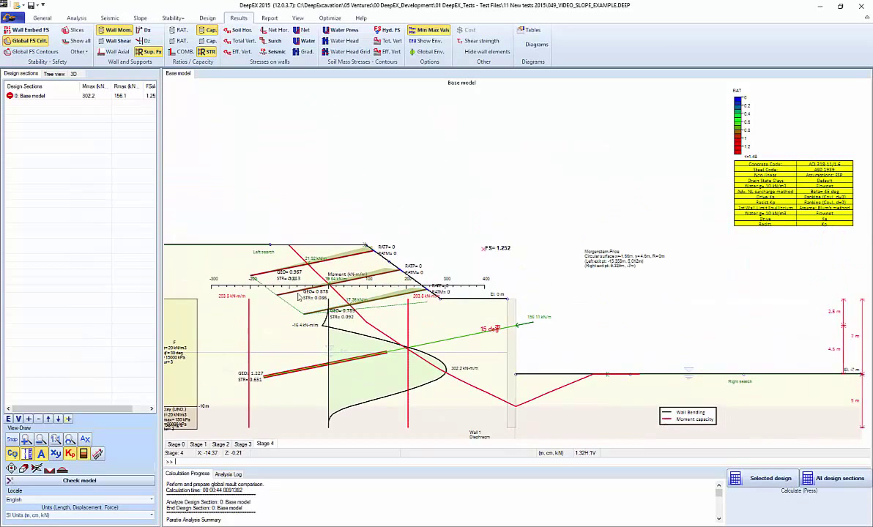
{"action": "scroll", "coordinate": [299, 297], "scroll_direction": "up", "scroll_amount": 2}
{"action": "scroll", "coordinate": [210, 289], "scroll_direction": "up", "scroll_amount": 1}
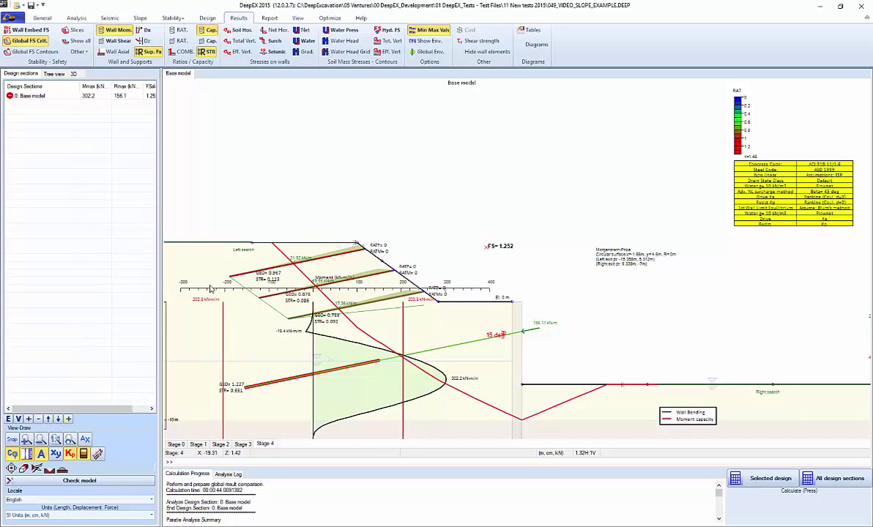
{"action": "scroll", "coordinate": [339, 231], "scroll_direction": "down", "scroll_amount": 1}
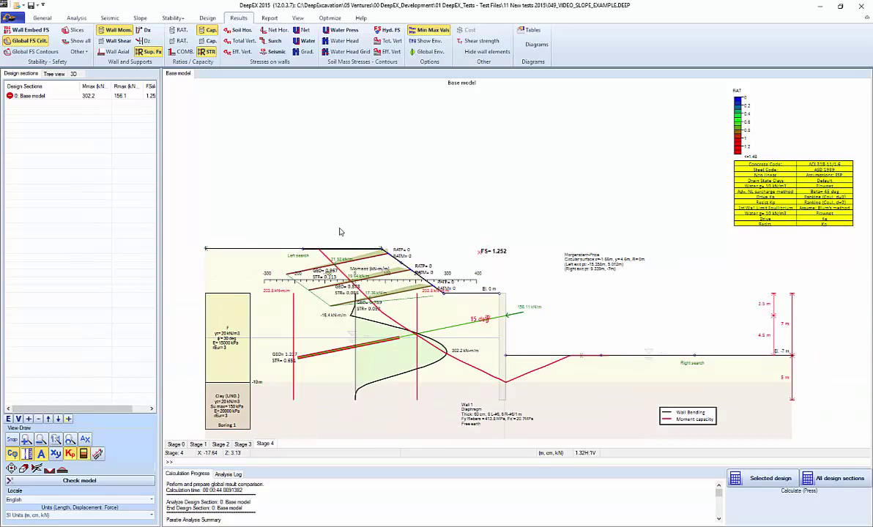
Set the ultimate bond resistance for soil nails of fill soil F to 70 kPa and accept resetting the results
{"action": "left_click", "coordinate": [47, 17]}
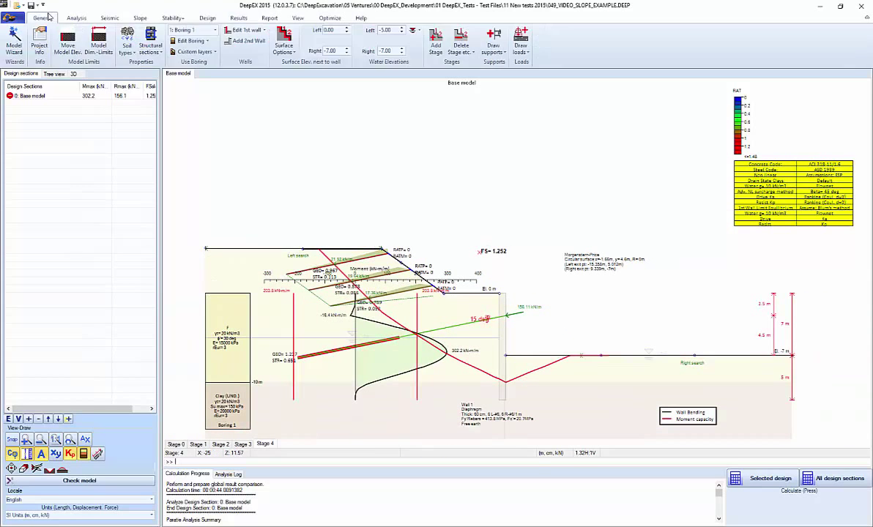
{"action": "left_click", "coordinate": [128, 48]}
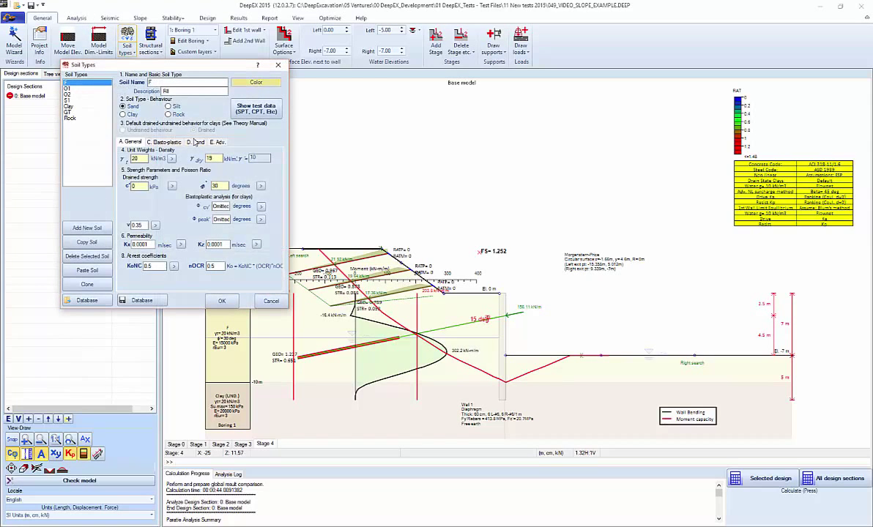
{"action": "left_click", "coordinate": [196, 141]}
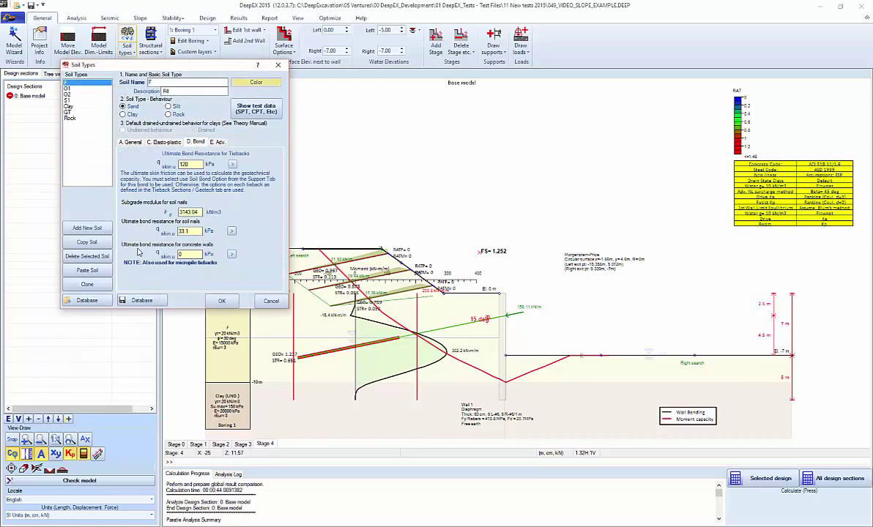
{"action": "left_click", "coordinate": [189, 231]}
{"action": "left_click_drag", "start_coordinate": [188, 231], "coordinate": [169, 231]}
{"action": "left_click", "coordinate": [219, 301]}
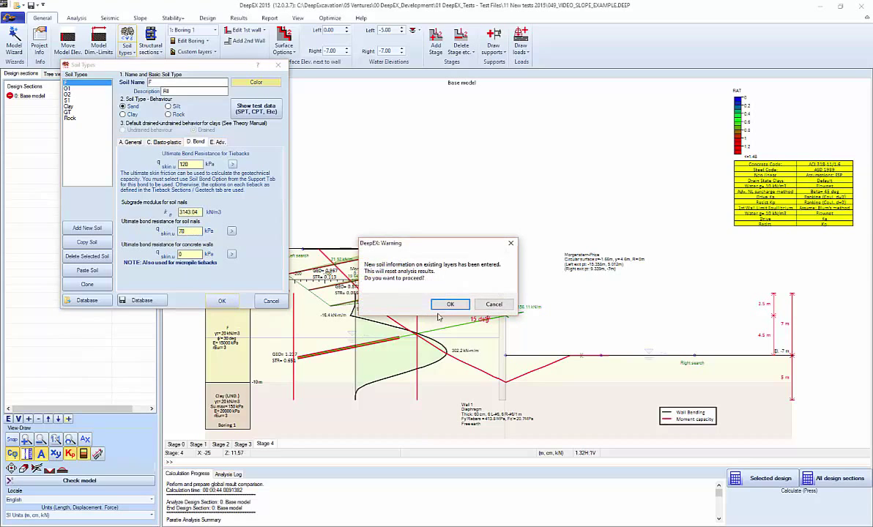
{"action": "key", "text": "Return"}
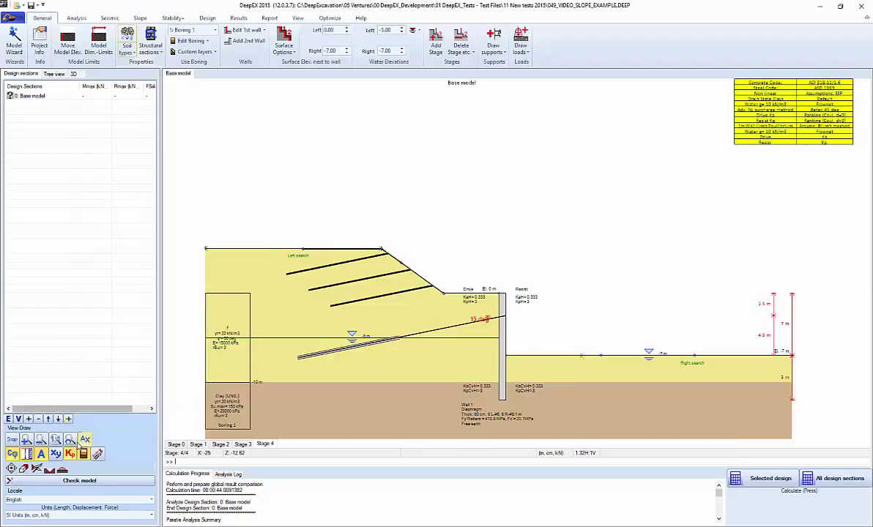
Add a new linked design section from the base model and deactivate its wall
{"action": "left_click", "coordinate": [68, 419]}
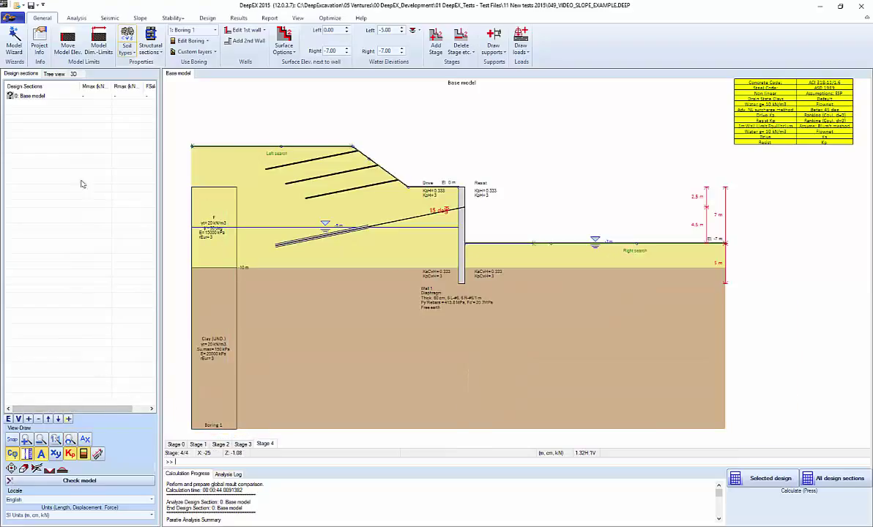
{"action": "right_click", "coordinate": [31, 96]}
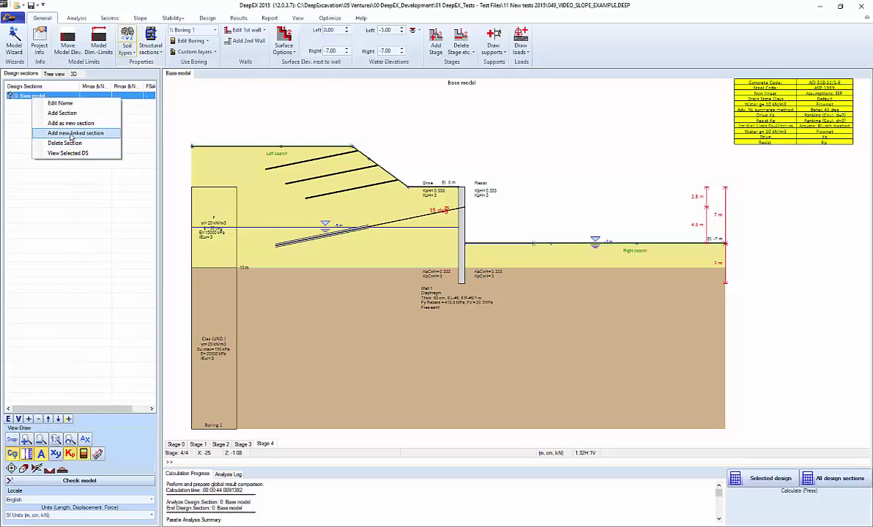
{"action": "left_click", "coordinate": [71, 133]}
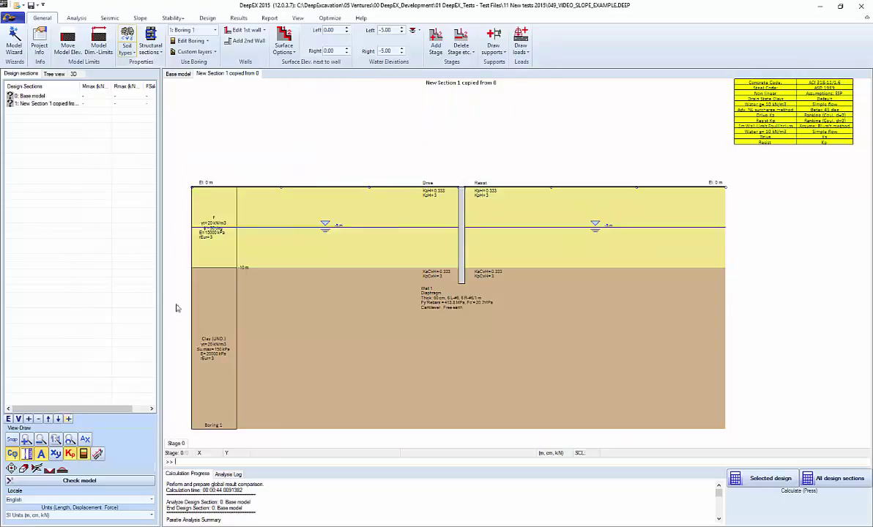
{"action": "right_click", "coordinate": [462, 228]}
{"action": "left_click", "coordinate": [488, 240]}
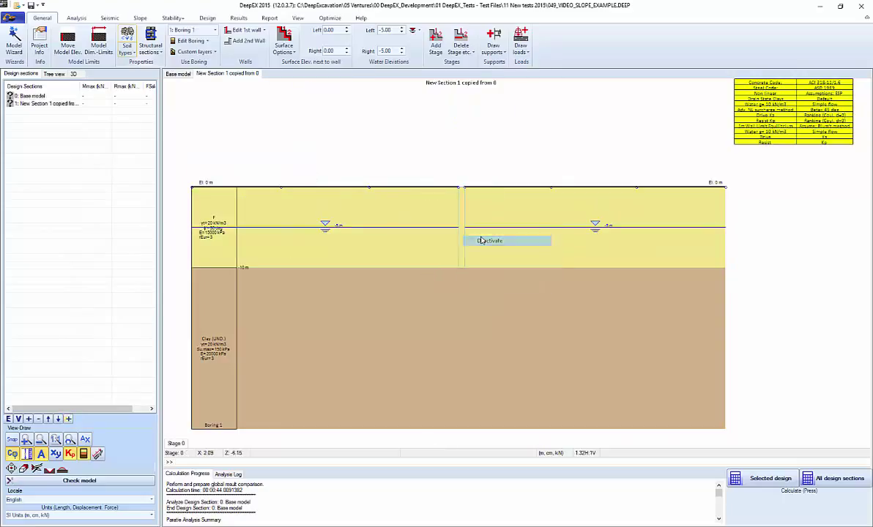
Change the new linked section's analysis type to limit equilibrium
{"action": "left_click", "coordinate": [77, 18]}
{"action": "left_click", "coordinate": [20, 46]}
{"action": "left_click", "coordinate": [29, 64]}
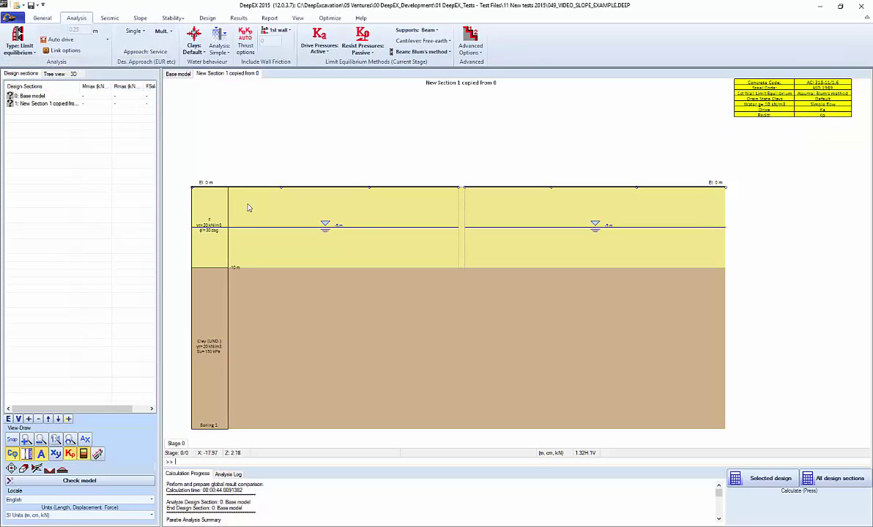
Backfill the new section with a gentle slope from the left model boundary to a crest near the wall location, then steeply below ground level
{"action": "left_click", "coordinate": [64, 473]}
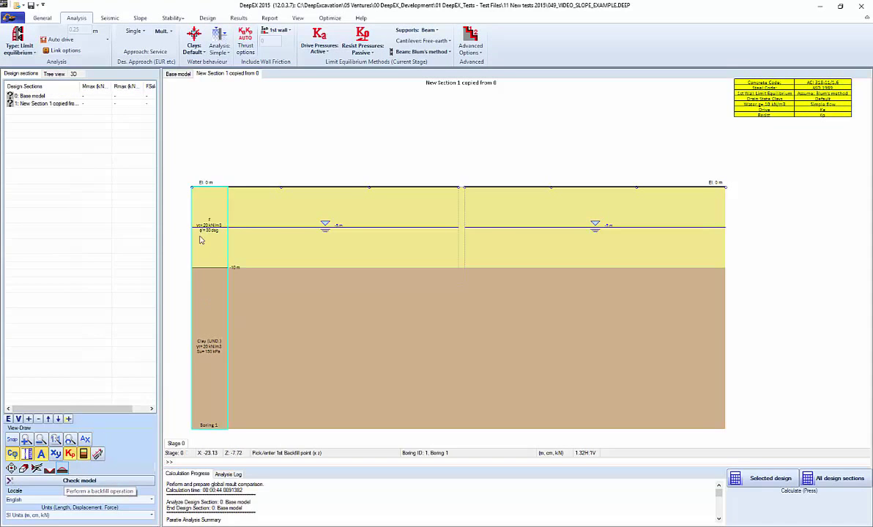
{"action": "left_click", "coordinate": [192, 109]}
{"action": "left_click", "coordinate": [452, 153]}
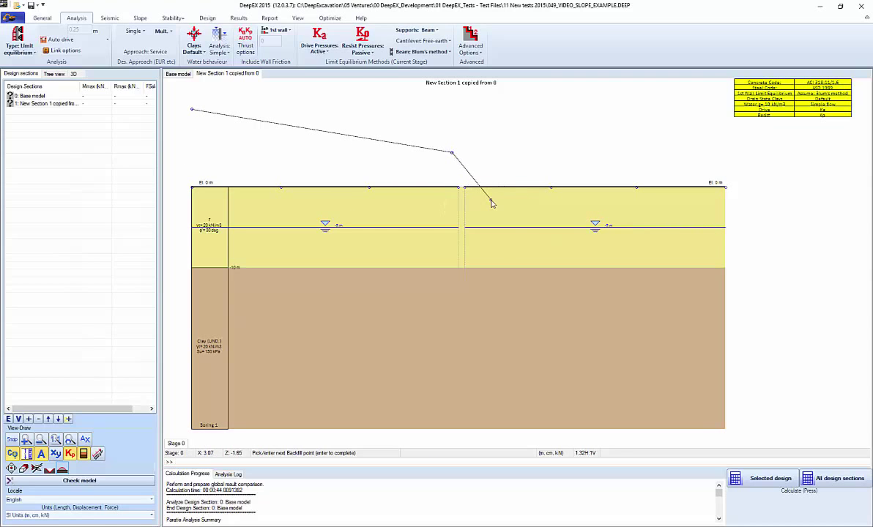
{"action": "left_click", "coordinate": [492, 204]}
{"action": "key", "text": "Return"}
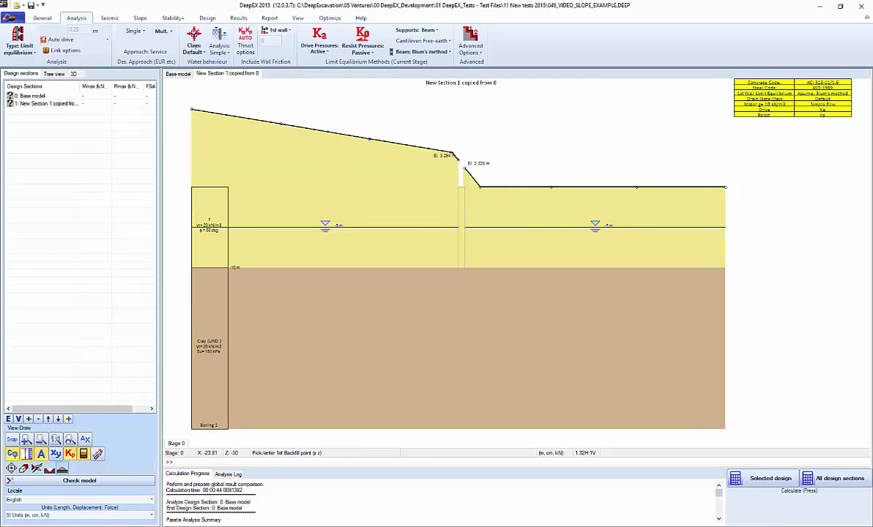
Excavate the slope face along a line from behind the backfill crest down to a toe at about (3.36, -3.45)
{"action": "left_click", "coordinate": [51, 471]}
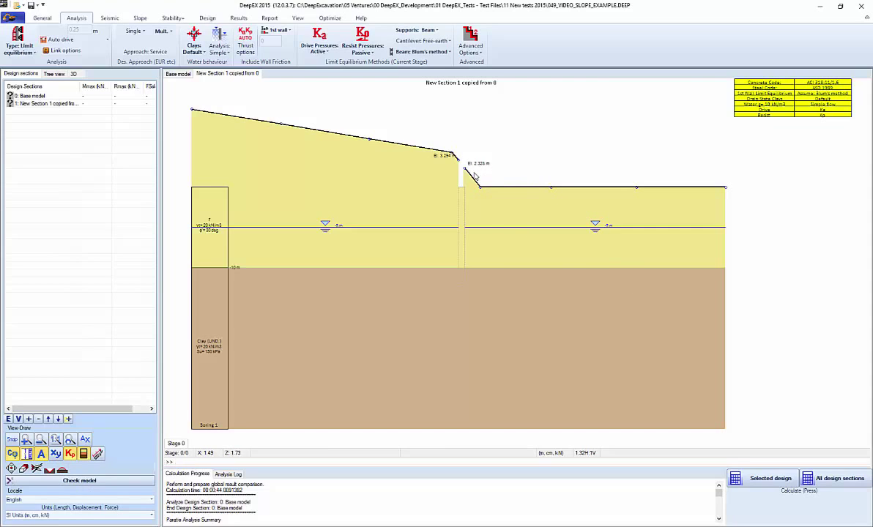
{"action": "left_click", "coordinate": [49, 470]}
{"action": "left_click", "coordinate": [410, 140]}
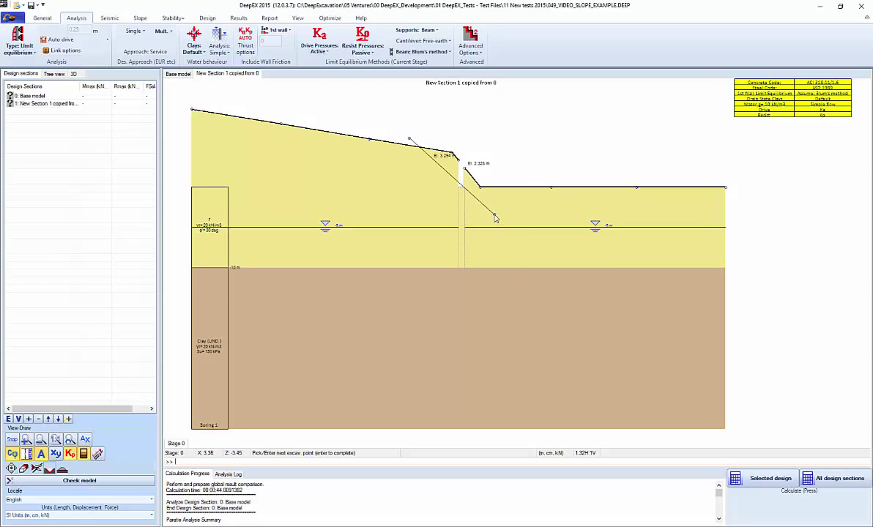
{"action": "left_click", "coordinate": [495, 215]}
{"action": "key", "text": "Return"}
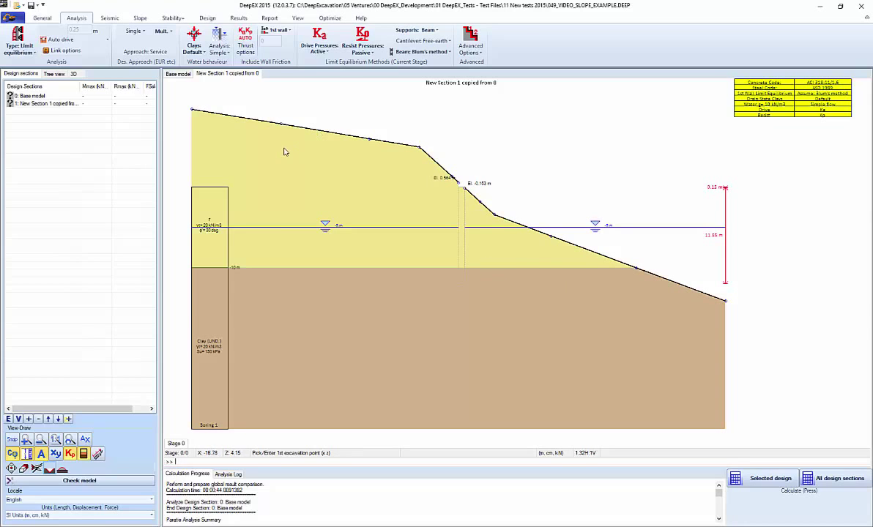
Set the section's top model limit to 25 m and enable global stability analysis
{"action": "left_click", "coordinate": [42, 17]}
{"action": "left_click", "coordinate": [103, 45]}
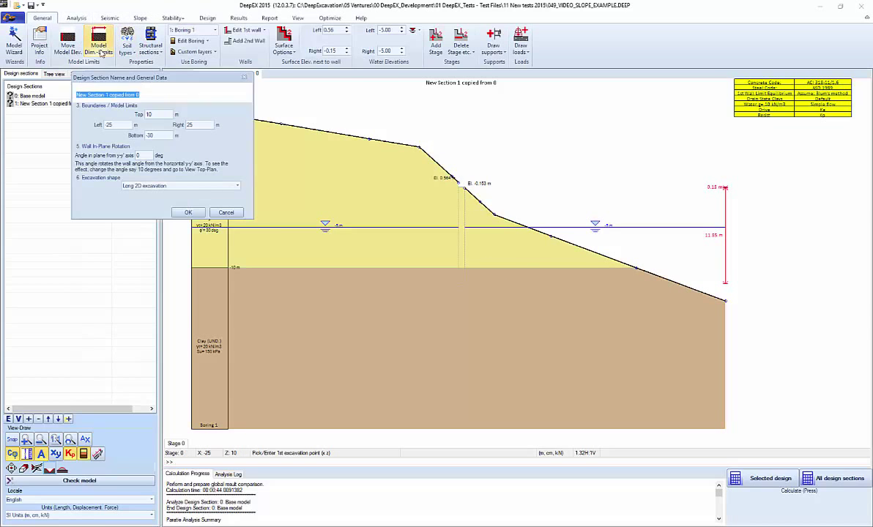
{"action": "left_click", "coordinate": [151, 114]}
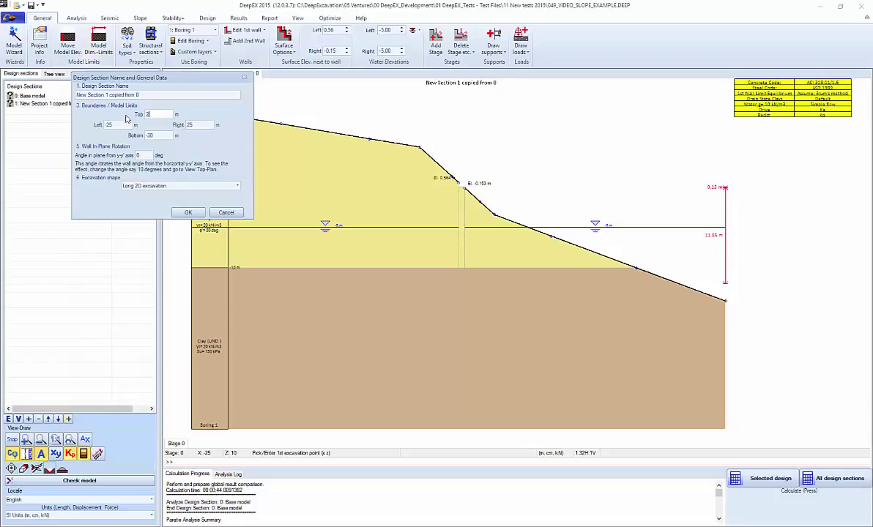
{"action": "type", "text": "25"}
{"action": "left_click", "coordinate": [188, 212]}
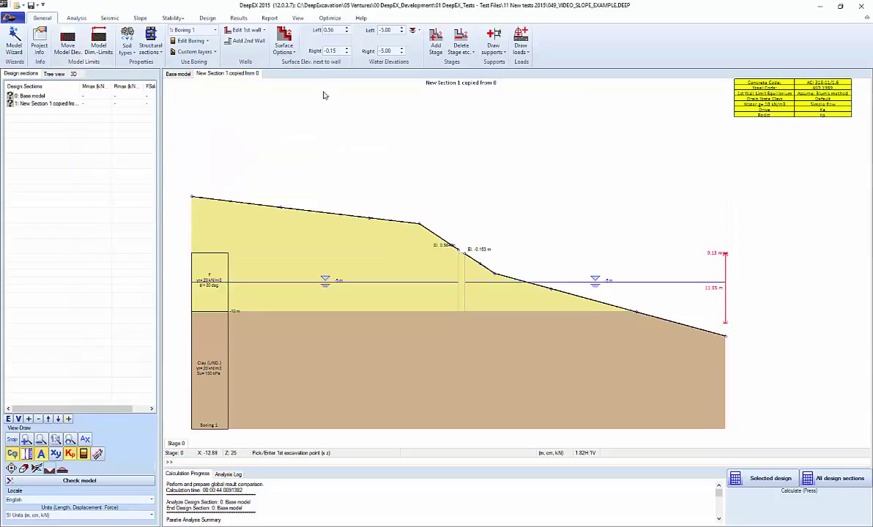
{"action": "left_click", "coordinate": [139, 19]}
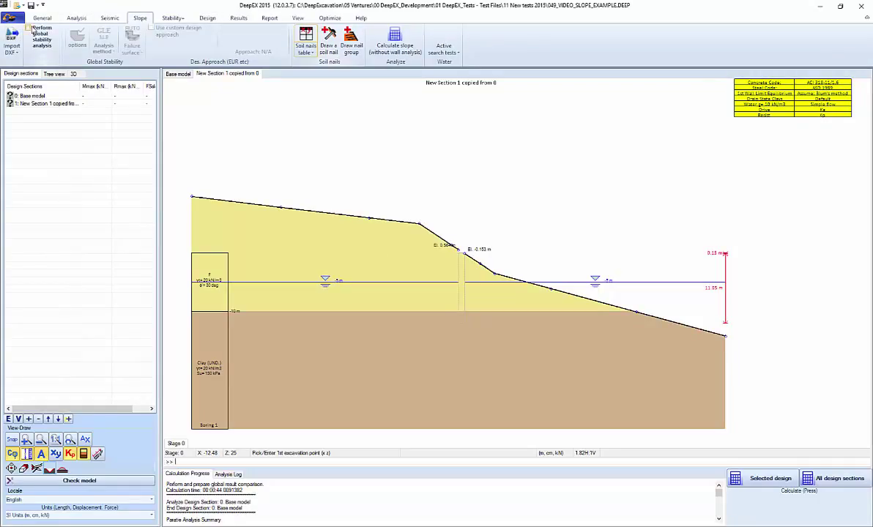
{"action": "left_click", "coordinate": [32, 31]}
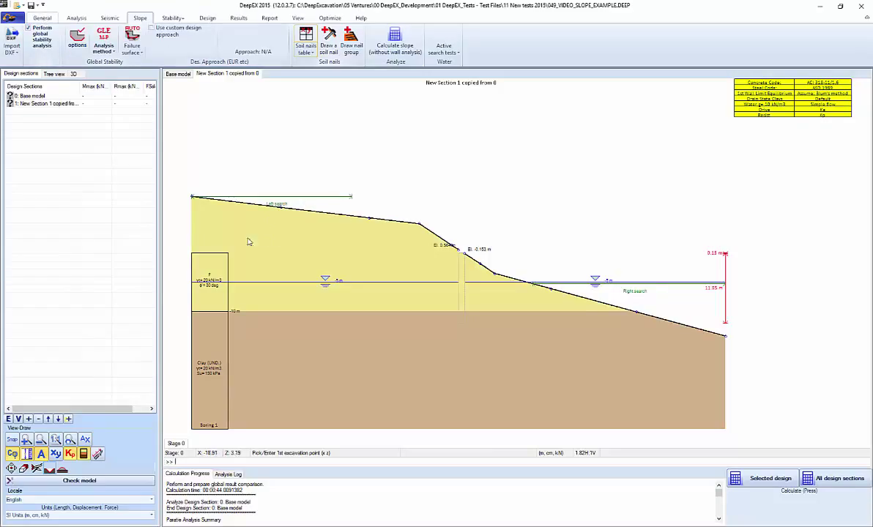
Draw and accept a custom water surface from about (-25, 2.57), down through the slope to its toe, then across to the right model boundary
{"action": "left_click", "coordinate": [42, 17]}
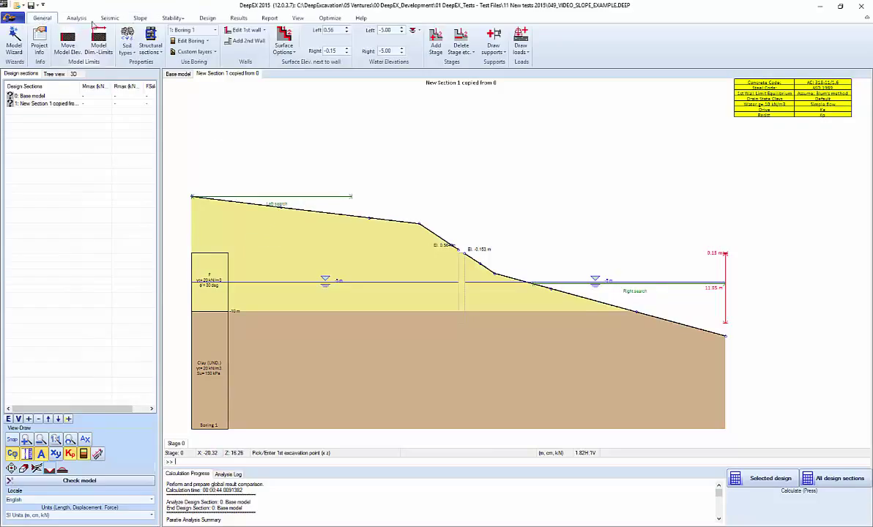
{"action": "left_click", "coordinate": [418, 30]}
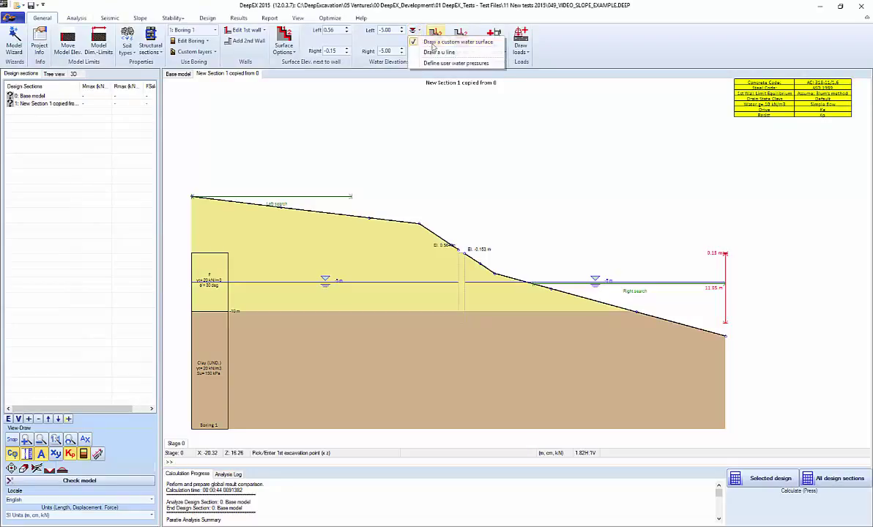
{"action": "left_click", "coordinate": [433, 43]}
{"action": "left_click", "coordinate": [192, 238]}
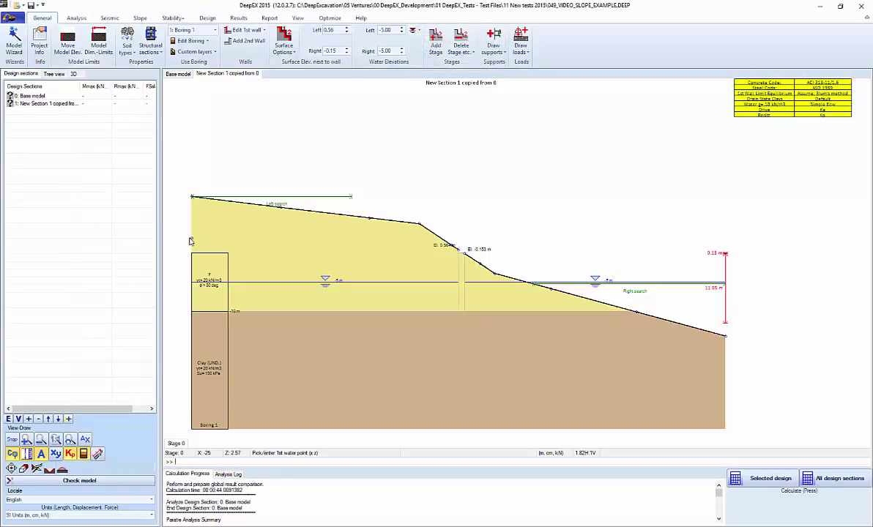
{"action": "left_click", "coordinate": [345, 244]}
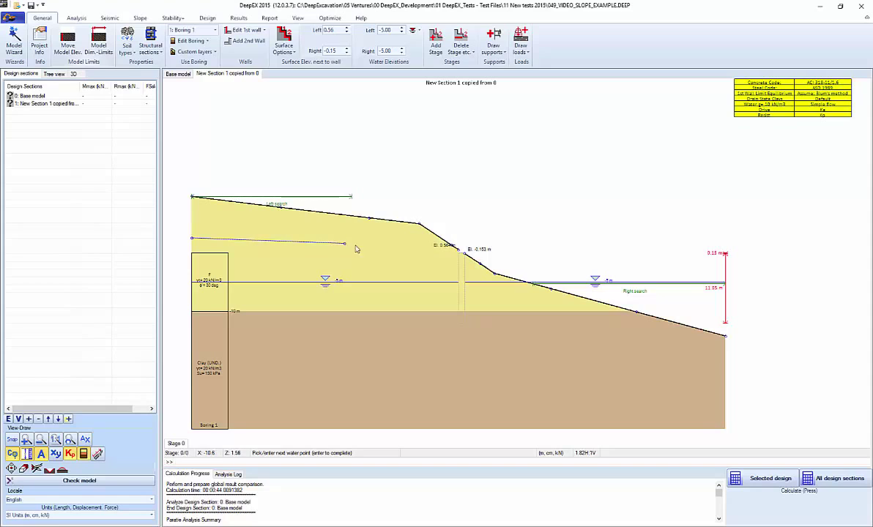
{"action": "left_click", "coordinate": [426, 251]}
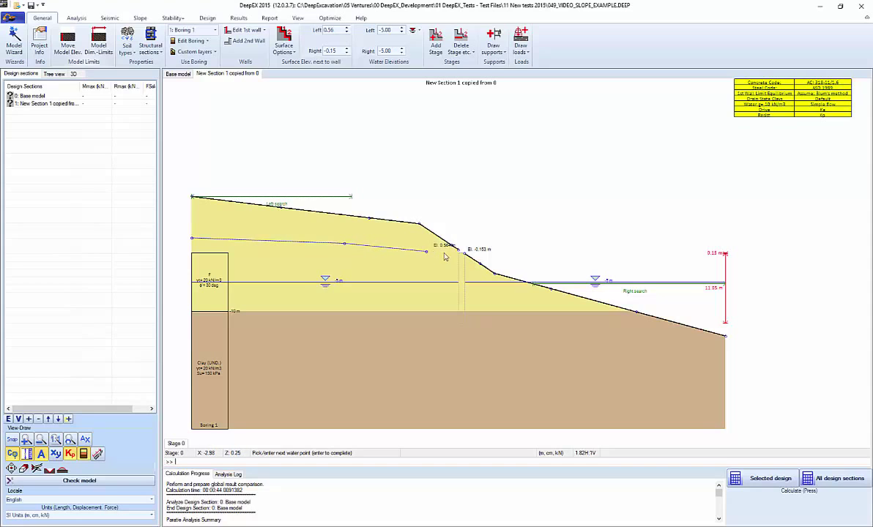
{"action": "left_click", "coordinate": [495, 275]}
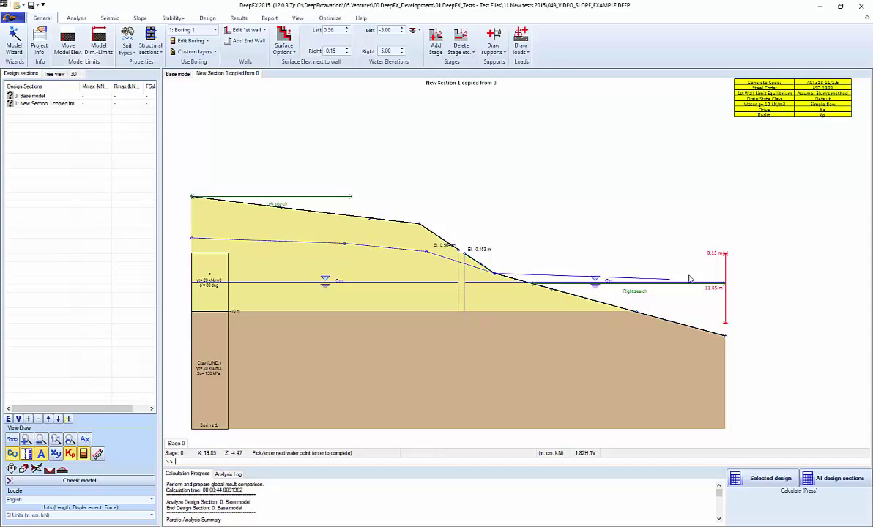
{"action": "left_click", "coordinate": [738, 278]}
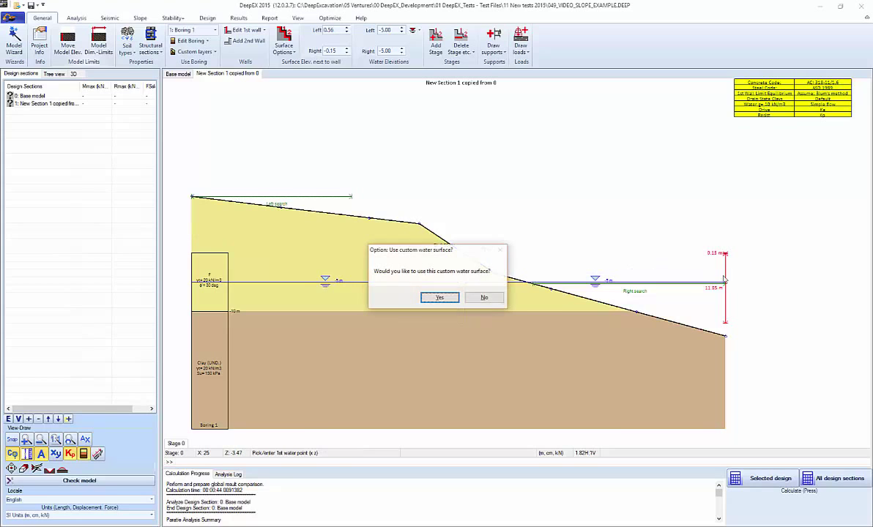
{"action": "left_click", "coordinate": [446, 298]}
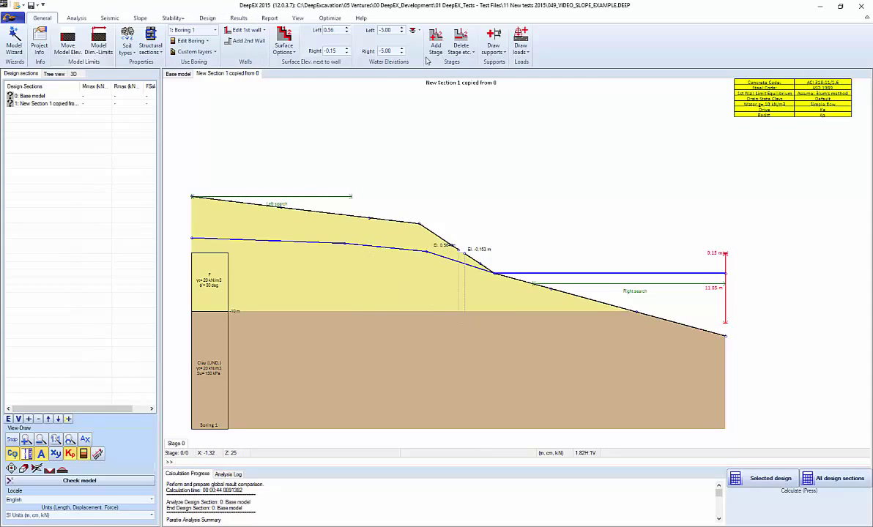
Calculate the selected design section, close its summary, and set the slope failure surface type to circular
{"action": "left_click", "coordinate": [768, 480]}
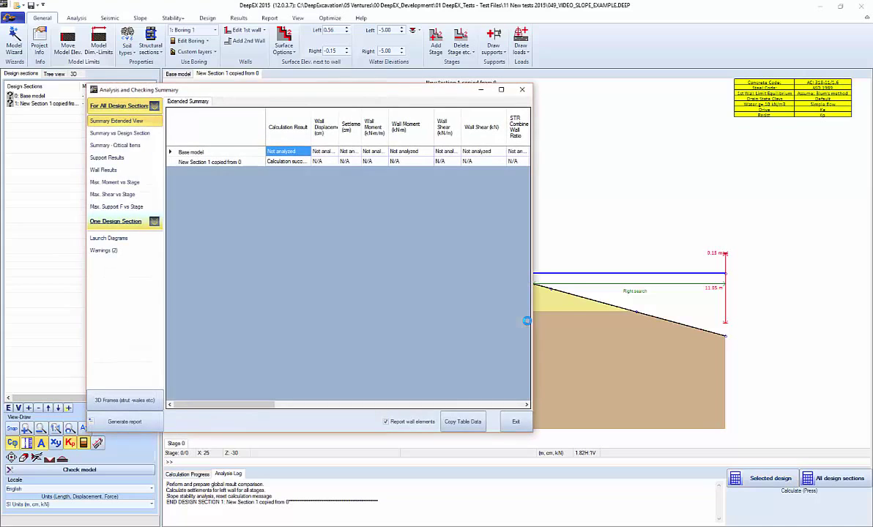
{"action": "left_click", "coordinate": [515, 421]}
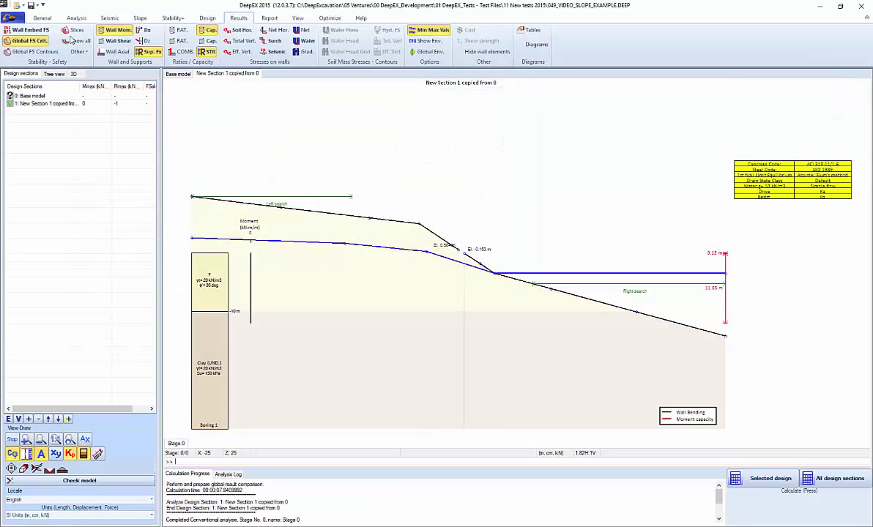
{"action": "left_click", "coordinate": [139, 18]}
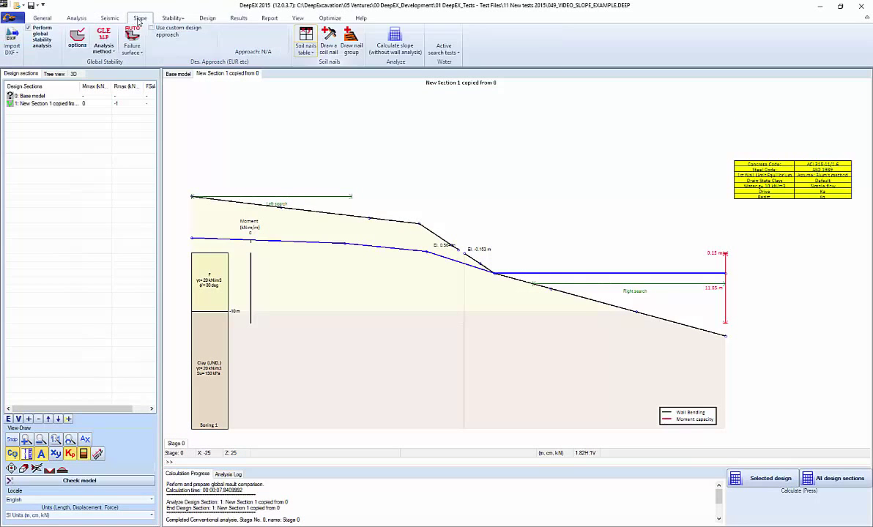
{"action": "left_click", "coordinate": [102, 50]}
{"action": "left_click", "coordinate": [132, 48]}
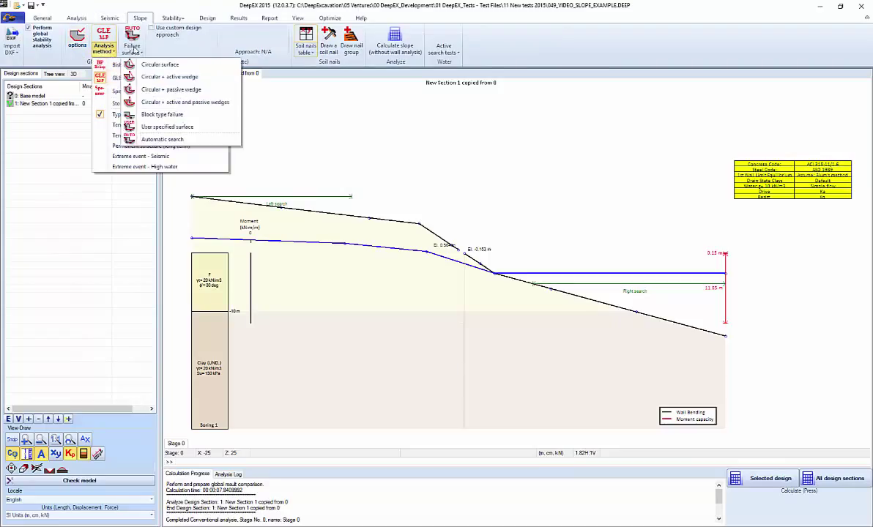
{"action": "left_click", "coordinate": [153, 64]}
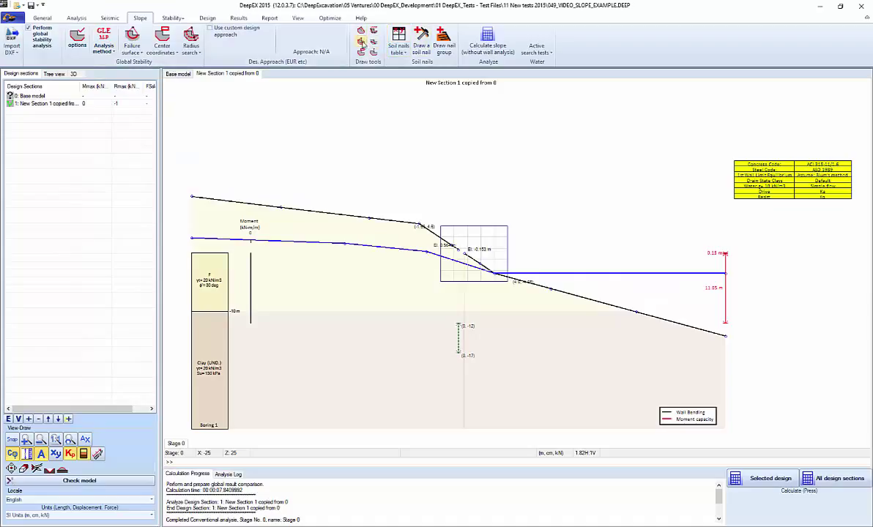
Draw the circle-center search grid above the slope from about (-1.83, 18.27) to (6.52, 8.52)
{"action": "left_click", "coordinate": [361, 42]}
{"action": "left_click", "coordinate": [362, 52]}
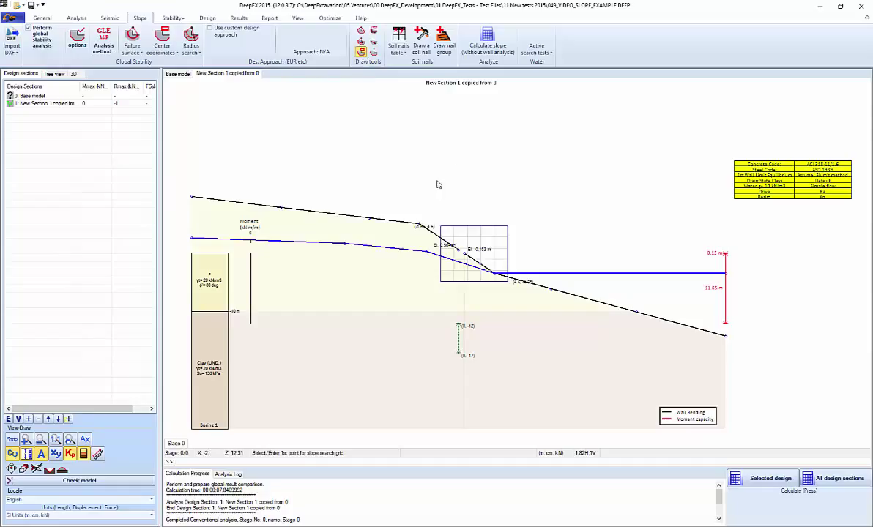
{"action": "left_click", "coordinate": [439, 146]}
{"action": "left_click", "coordinate": [528, 202]}
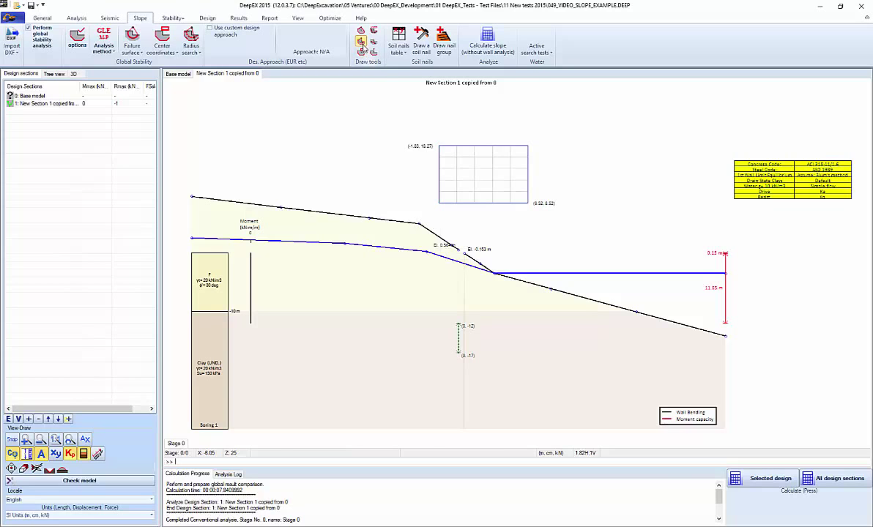
Define the radius search limits vertically below the slope toe, from about (3.36, -3.45) to (3.36, -8.3)
{"action": "left_click", "coordinate": [361, 41]}
{"action": "left_click", "coordinate": [495, 276]}
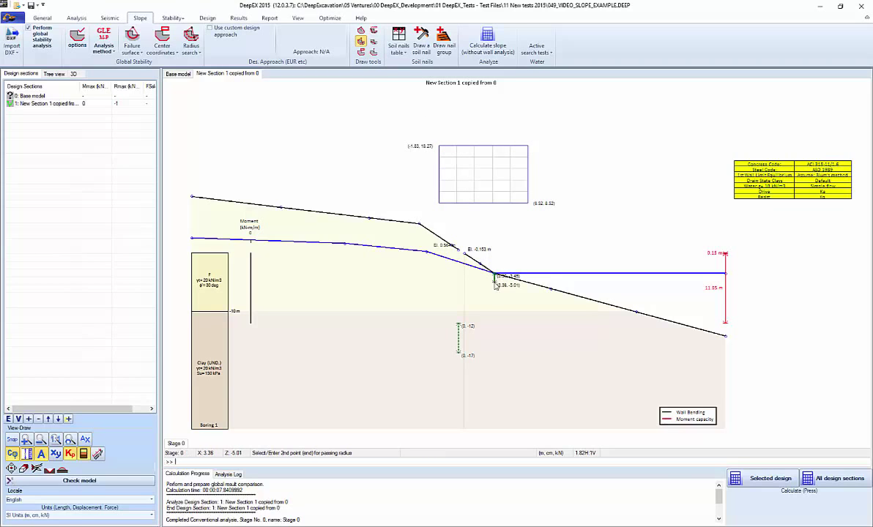
{"action": "left_click", "coordinate": [495, 297]}
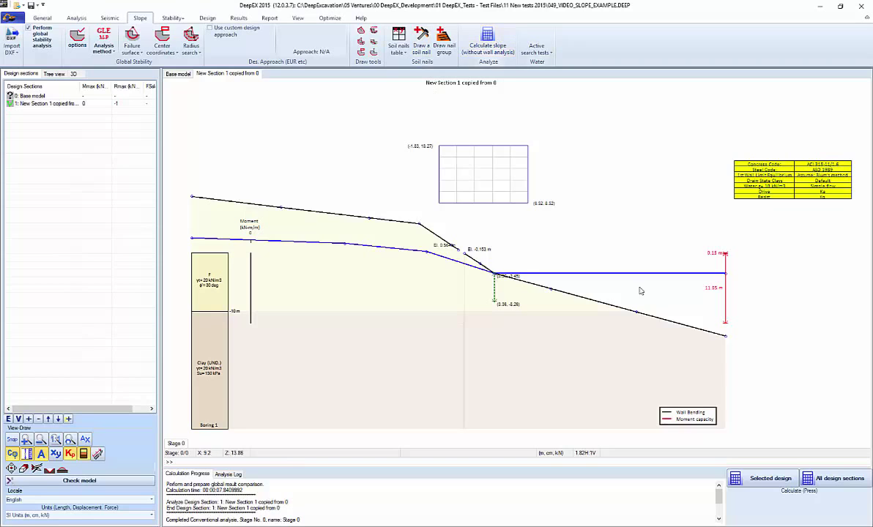
Calculate the selected design section, close the summary, and display the critical global stability surface for examination
{"action": "left_click", "coordinate": [763, 482]}
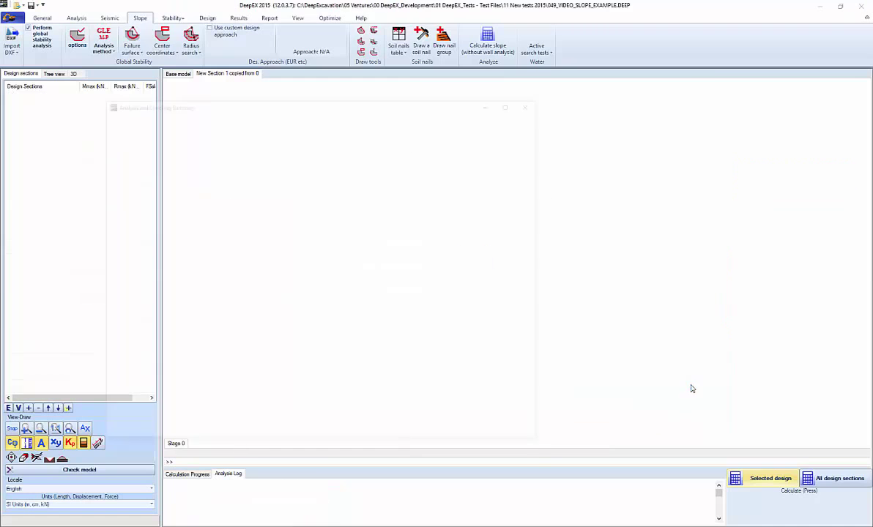
{"action": "left_click", "coordinate": [529, 435]}
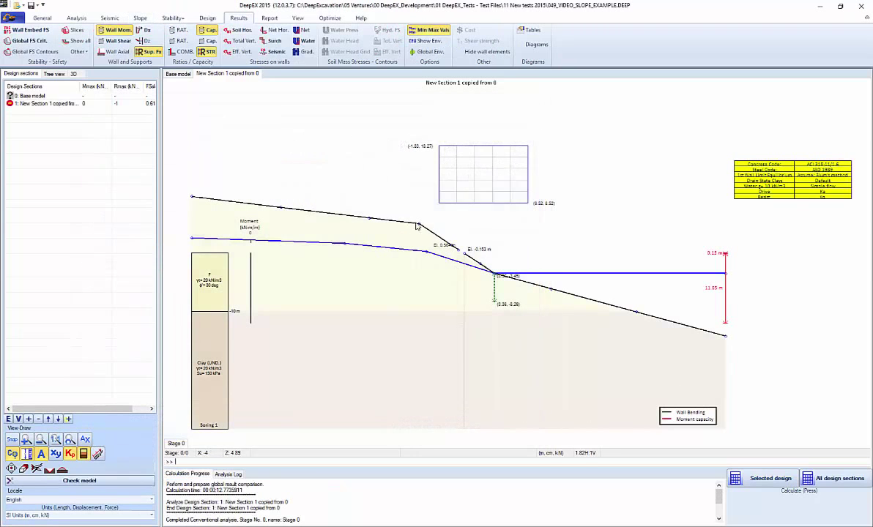
{"action": "left_click", "coordinate": [31, 41]}
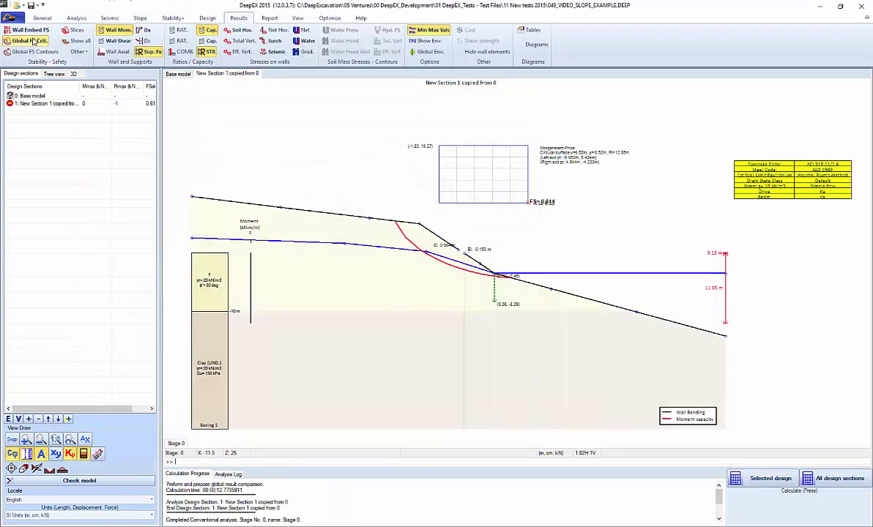
{"action": "scroll", "coordinate": [469, 201], "scroll_direction": "up", "scroll_amount": 2}
{"action": "scroll", "coordinate": [557, 200], "scroll_direction": "up", "scroll_amount": 1}
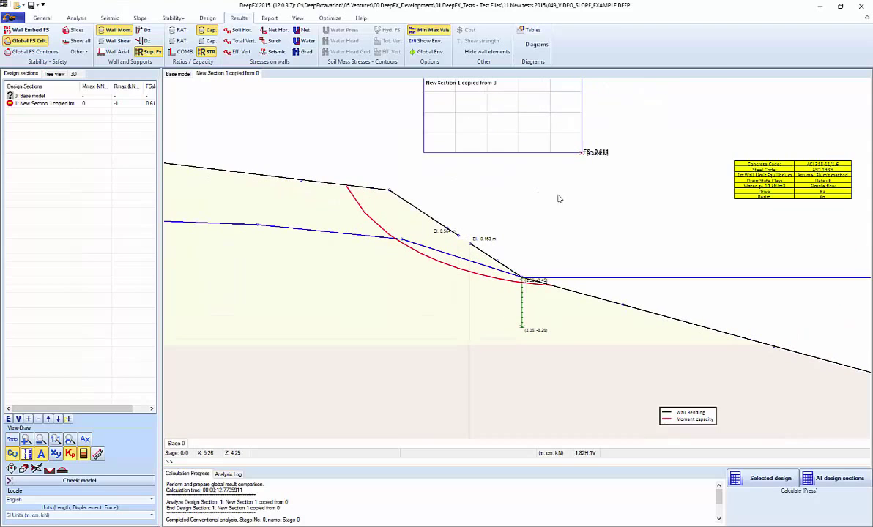
{"action": "scroll", "coordinate": [551, 208], "scroll_direction": "down", "scroll_amount": 3}
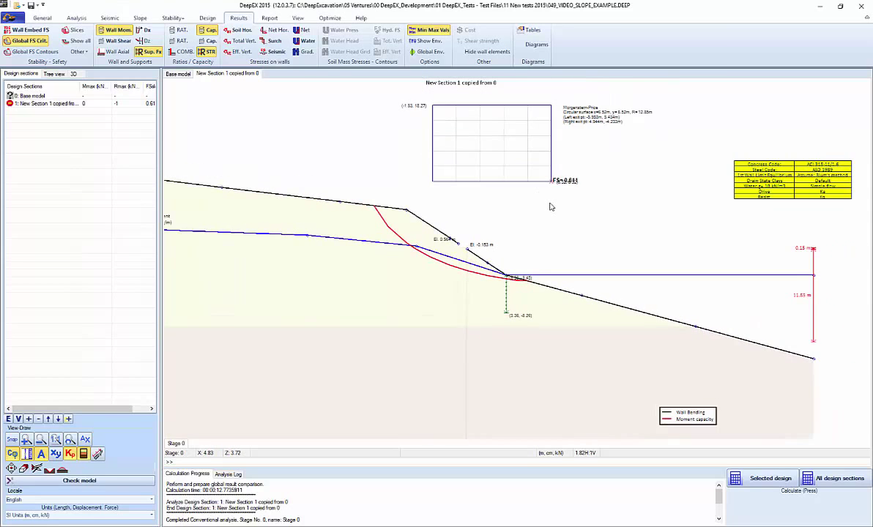
Set the model view to a 1H:1V scale and fit the whole section in view
{"action": "left_click", "coordinate": [55, 440]}
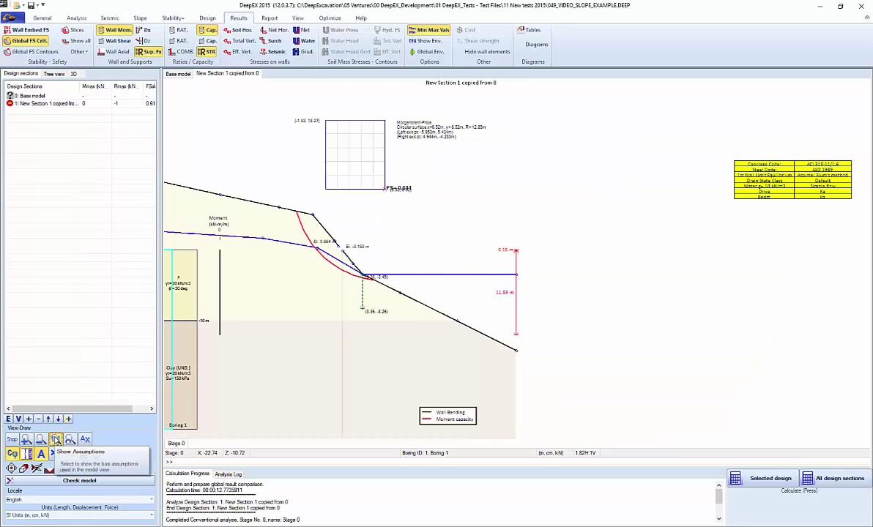
{"action": "left_click", "coordinate": [56, 440]}
{"action": "left_click", "coordinate": [56, 439]}
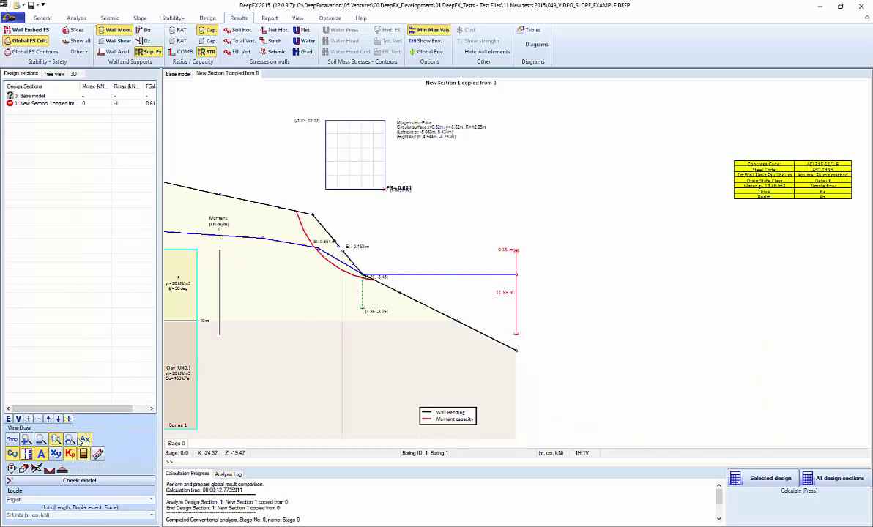
{"action": "left_click", "coordinate": [58, 418]}
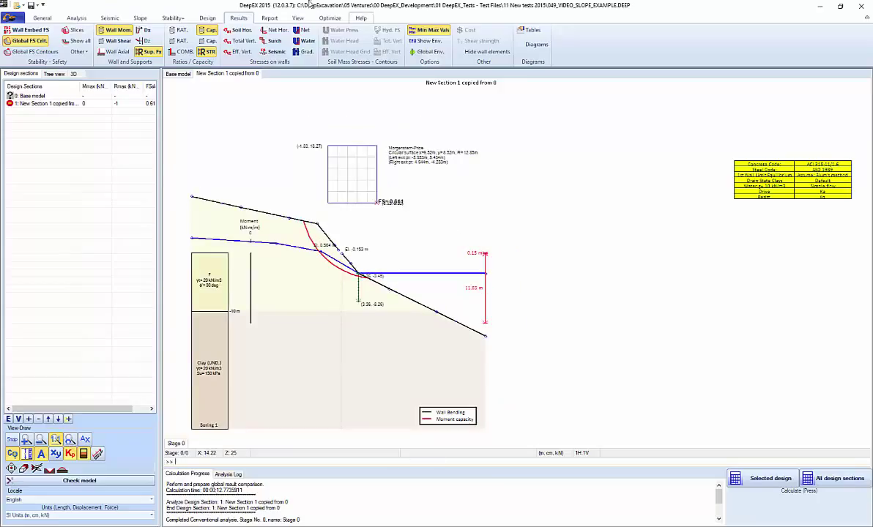
Open the reporting commands for the calculated design section
{"action": "left_click", "coordinate": [270, 17]}
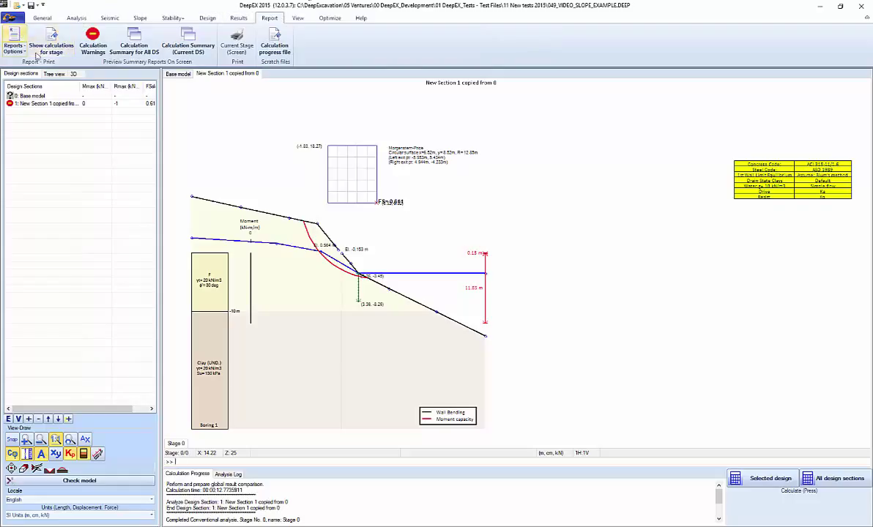